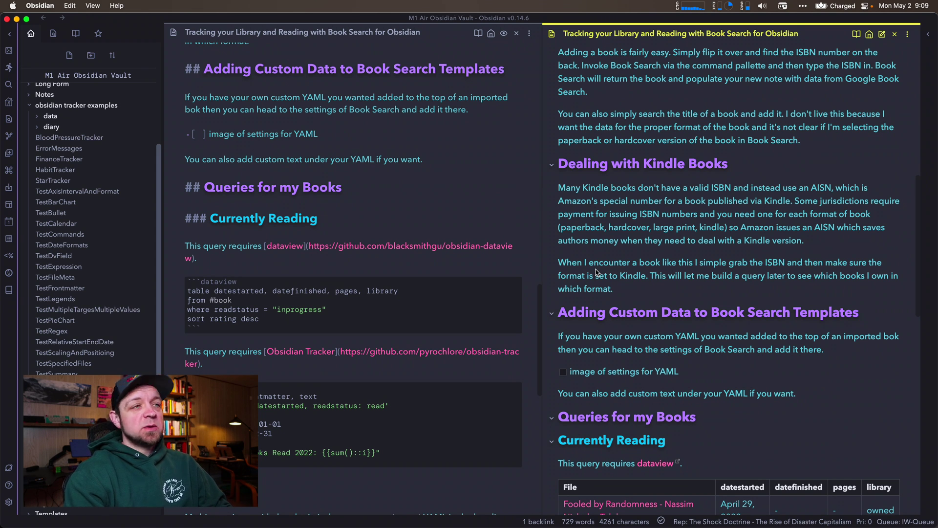
pyautogui.press('cmd+p')
pyautogui.write('book')
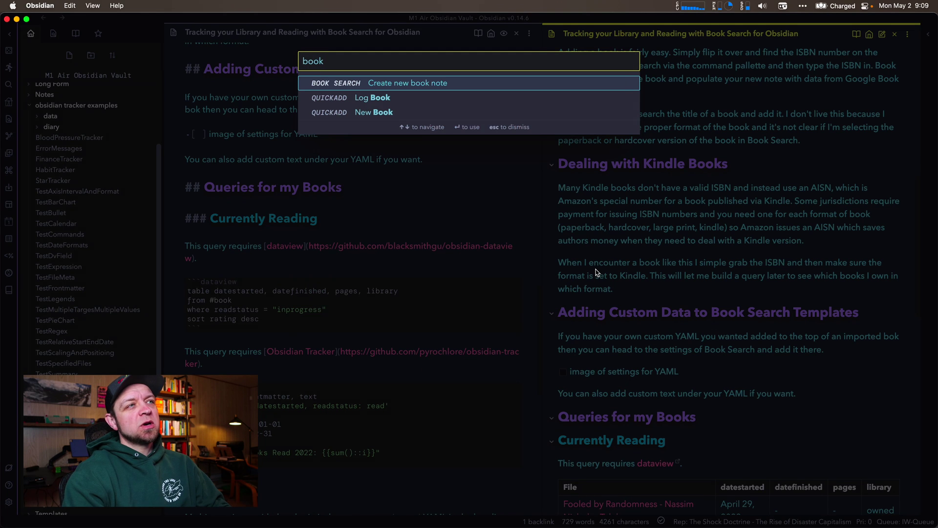
pyautogui.press('Return')
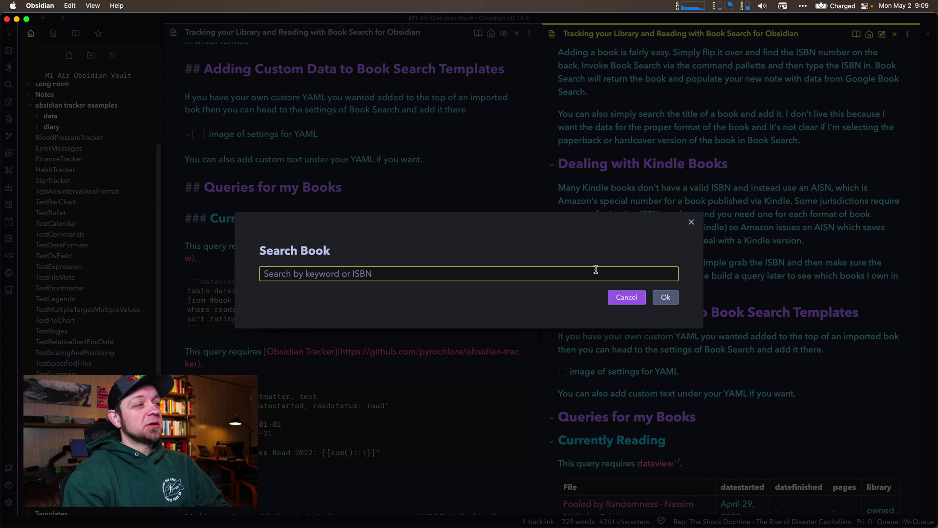
pyautogui.press('super+v')
pyautogui.press('Return')
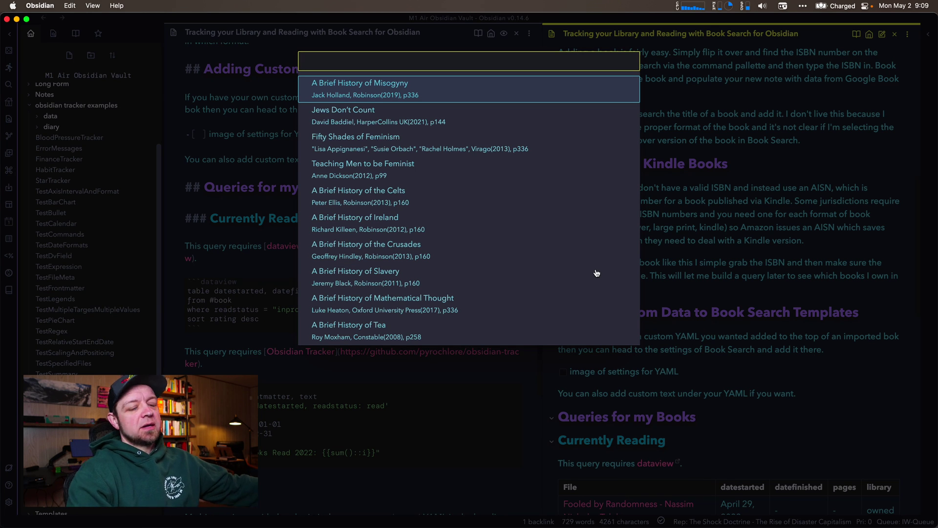
# - Create the A Brief History of Misogyny note: readstatus read, datefinished 2021-02-04, library owned, format paperback
pyautogui.press('Return')
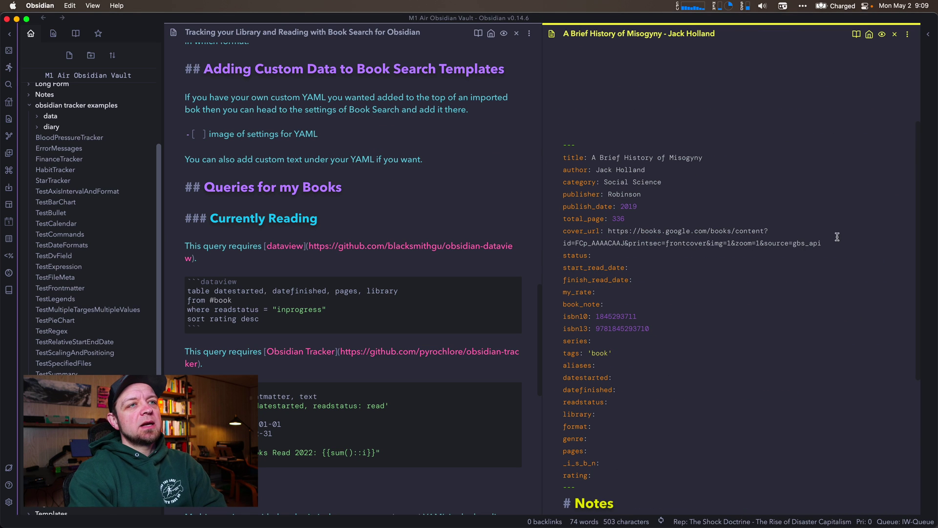
pyautogui.scroll(-1, 741, 284)
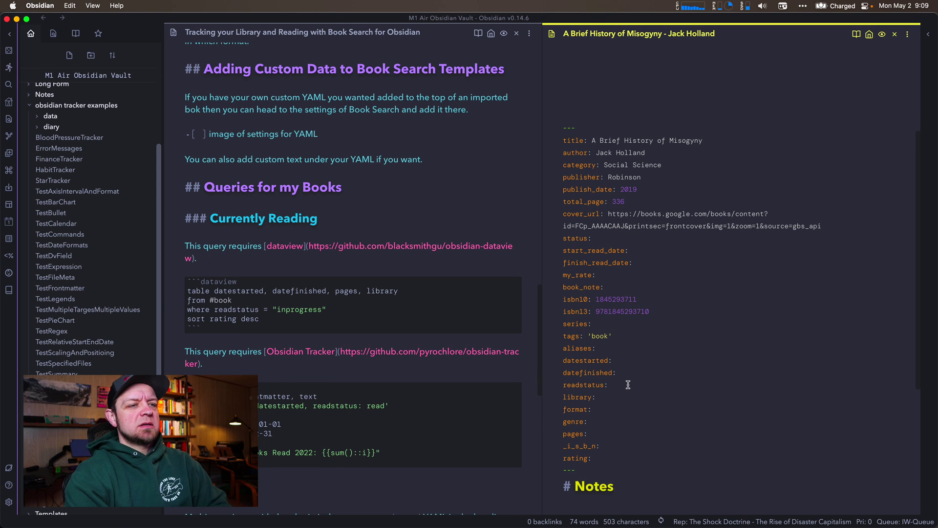
pyautogui.scroll(-5, 627, 385)
pyautogui.write('read')
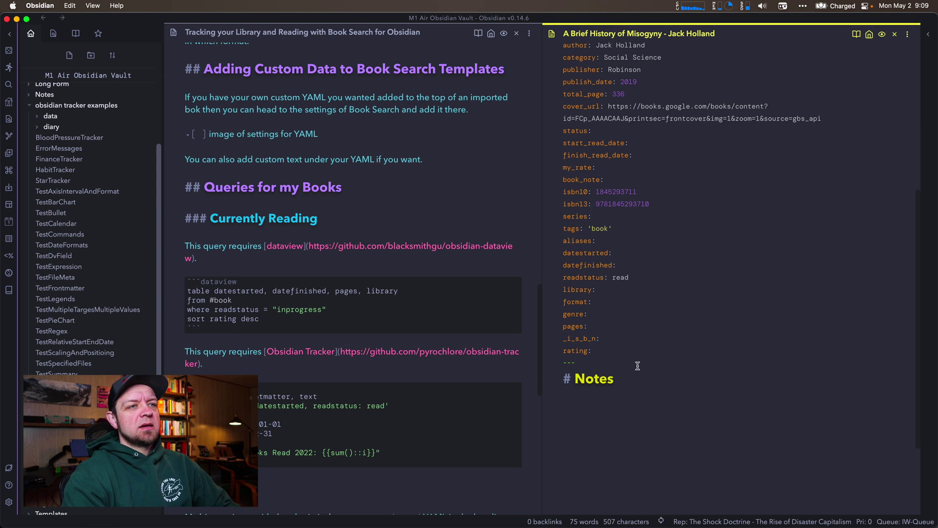
pyautogui.click(628, 265)
pyautogui.write('2021-')
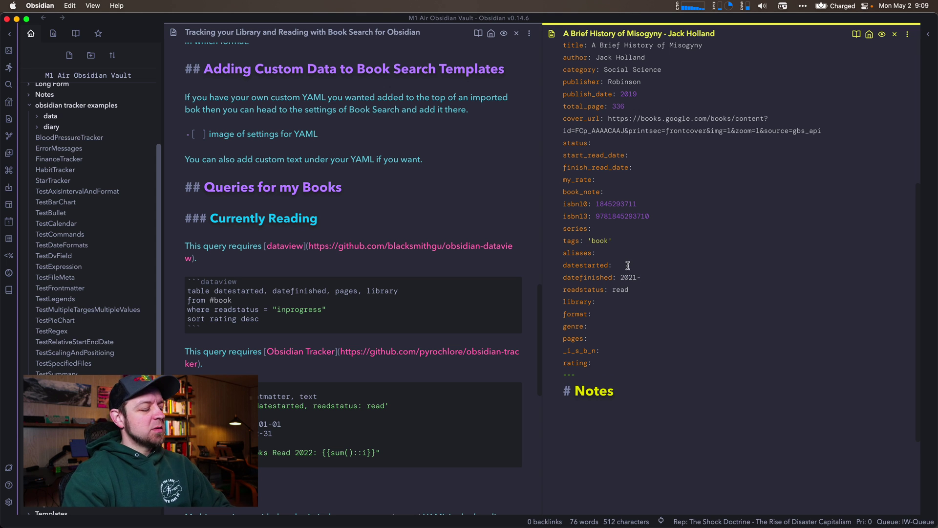
pyautogui.write('02-0')
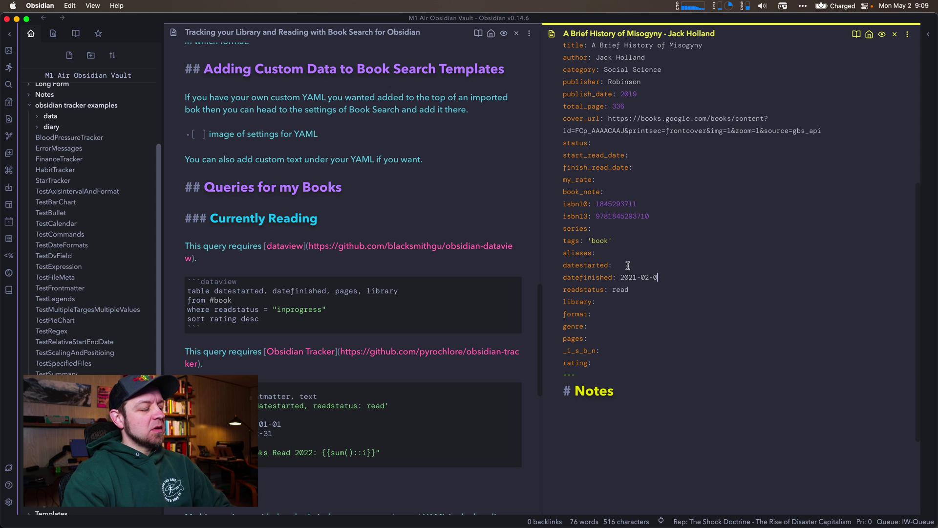
pyautogui.write('4')
pyautogui.press('Down')
pyautogui.press('Down')
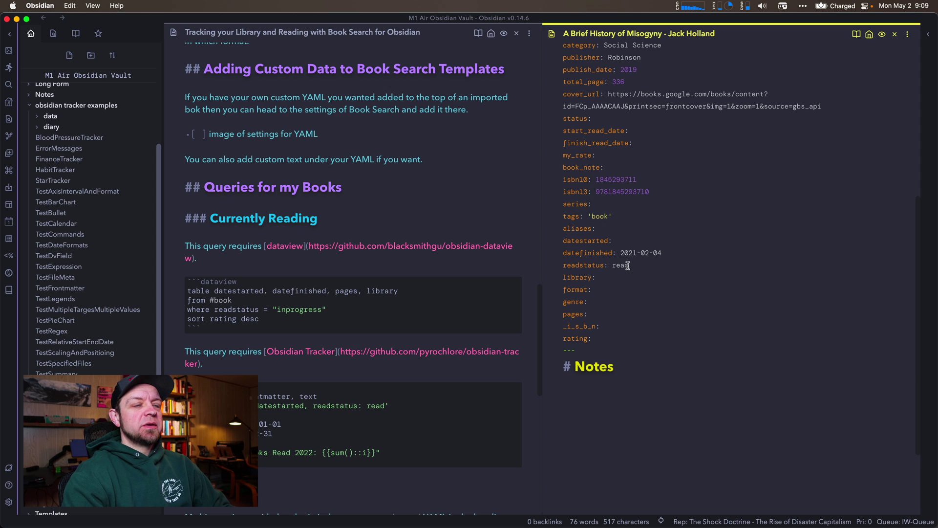
pyautogui.write('owned')
pyautogui.press('Down')
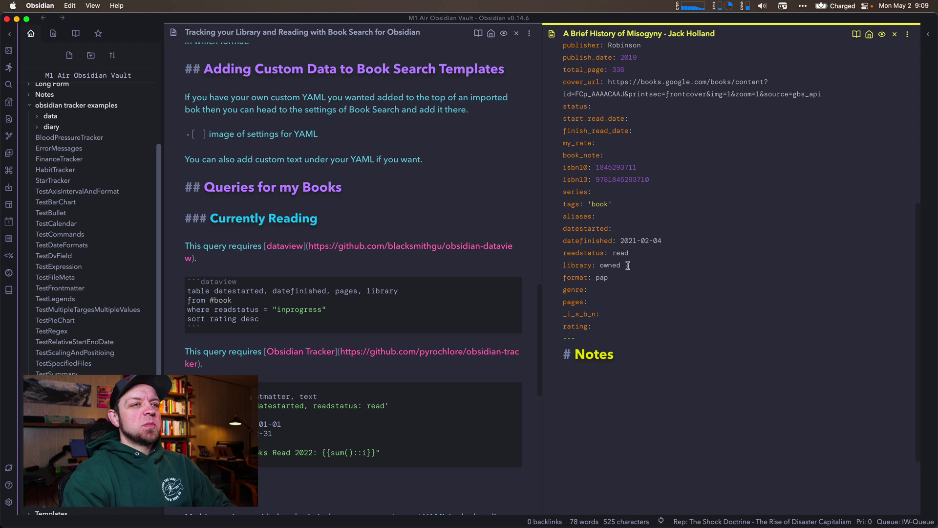
pyautogui.write('paperback')
# - Move the book note into the Writing/Books folder
pyautogui.press('super+shift+m')
pyautogui.write('ob')
pyautogui.press('BackSpace')
pyautogui.press('BackSpace')
pyautogui.write('book')
pyautogui.press('Down')
pyautogui.press('Down')
pyautogui.press('Return')
pyautogui.scroll(2, 707, 257)
pyautogui.scroll(3, 707, 257)
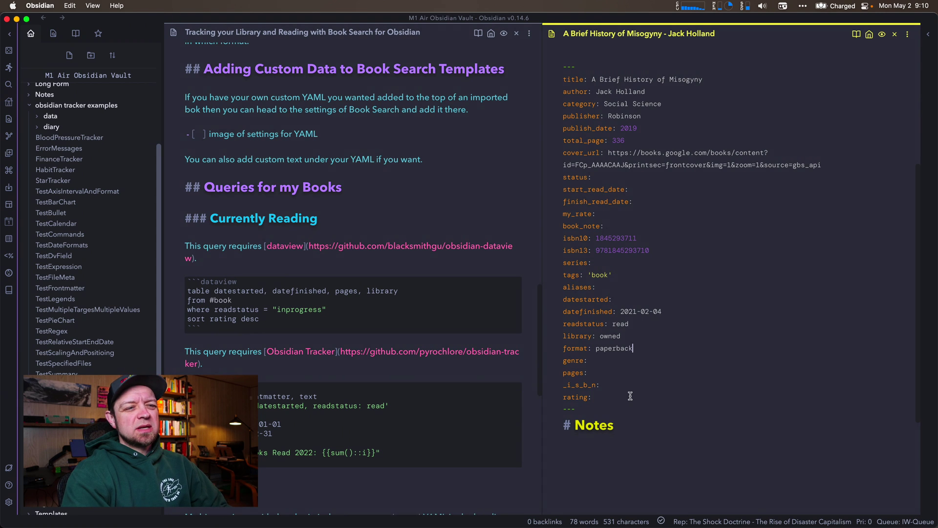
# - Insert a blank first line above # Notes in Book Search's content template, then close Settings
pyautogui.press('super+comma')
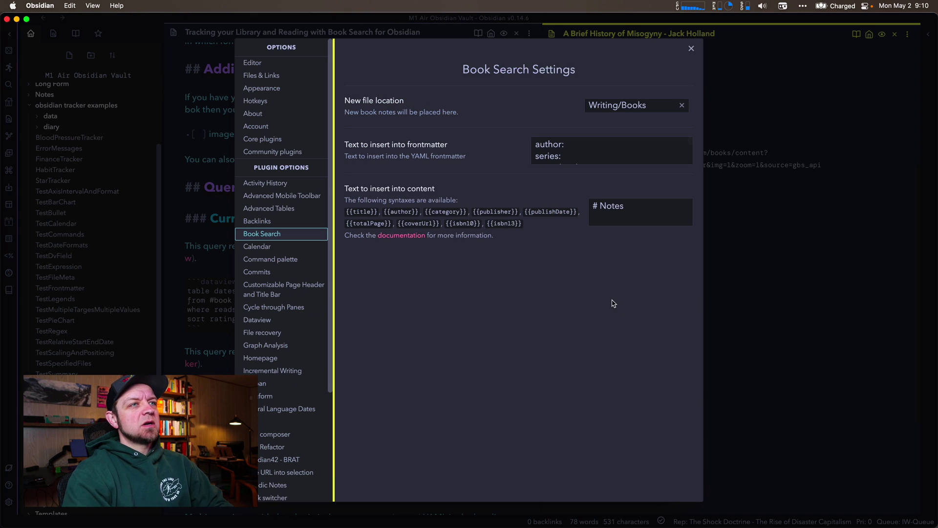
pyautogui.scroll(-2, 588, 151)
pyautogui.scroll(-1, 588, 152)
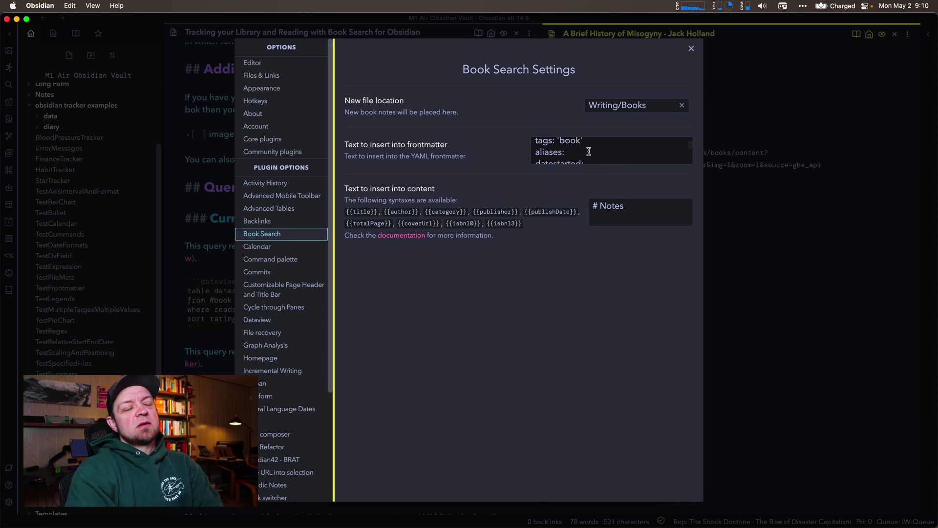
pyautogui.scroll(-2, 588, 151)
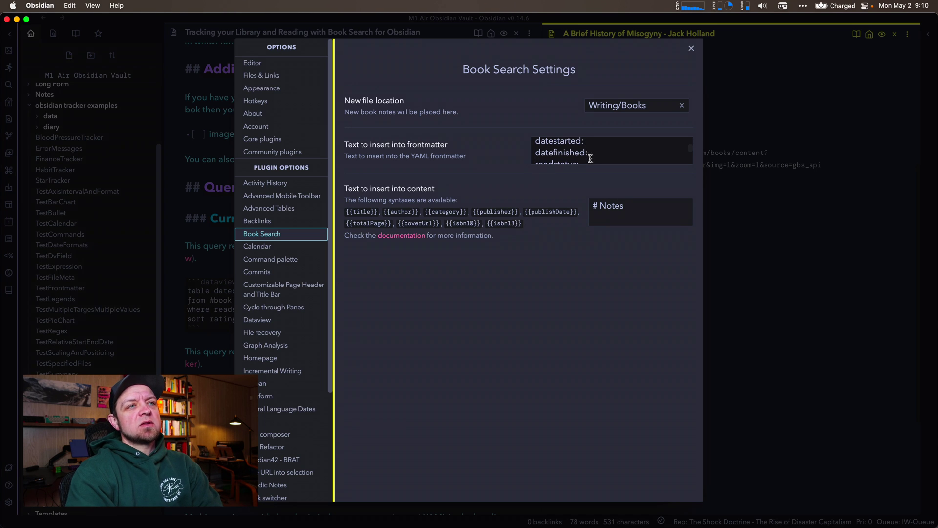
pyautogui.scroll(-4, 590, 162)
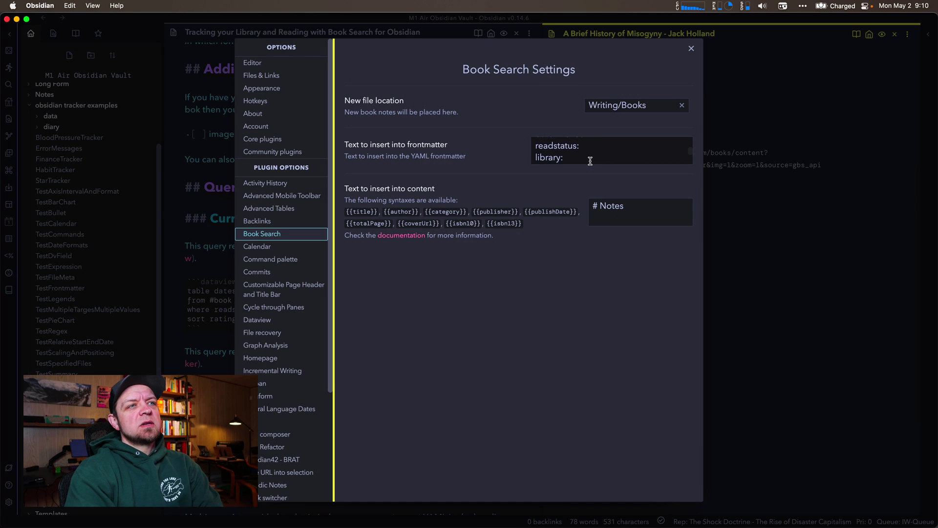
pyautogui.scroll(-3, 590, 161)
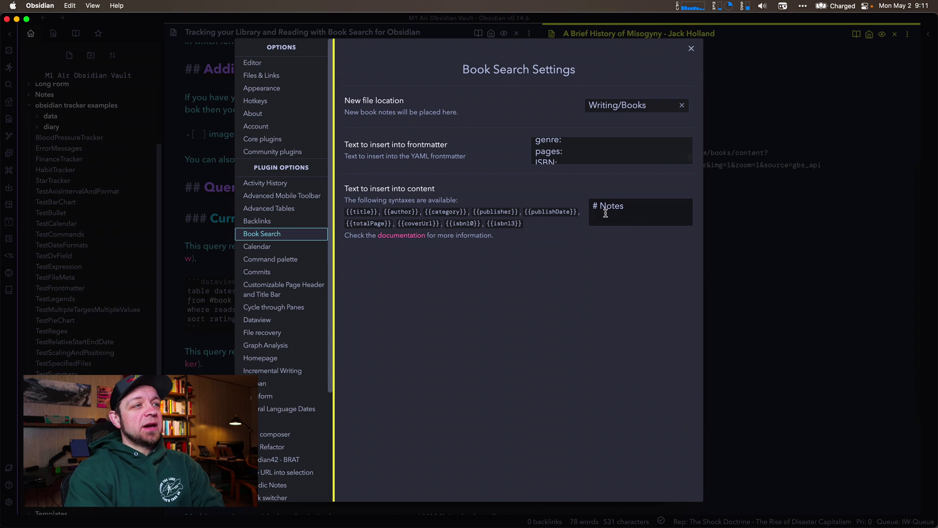
pyautogui.click(633, 206)
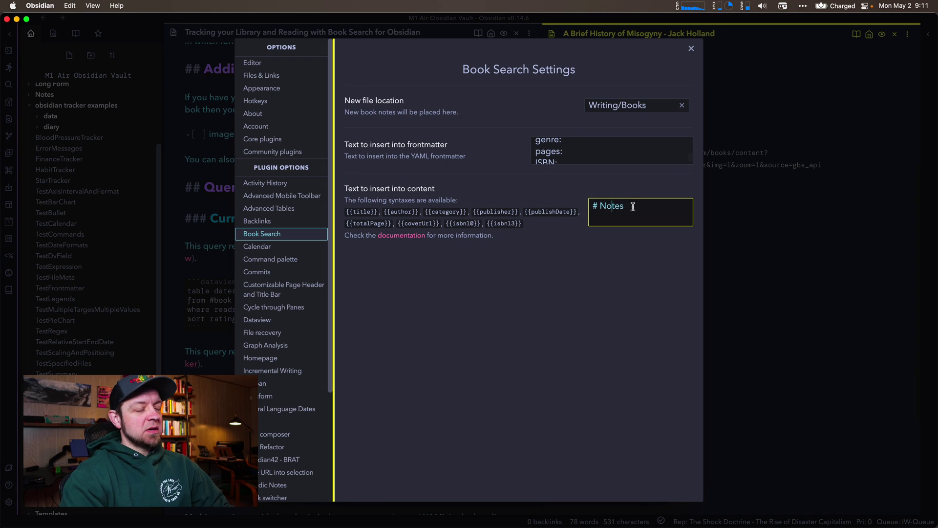
pyautogui.press('Return')
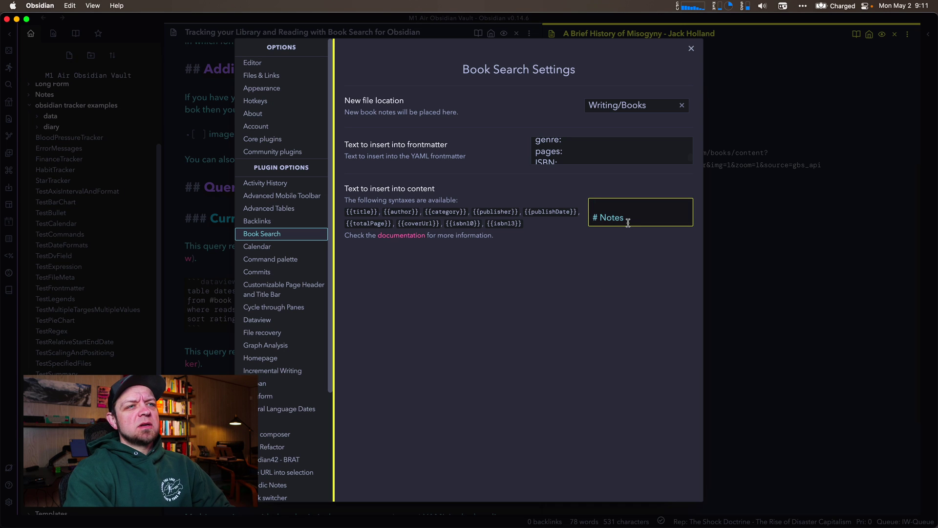
pyautogui.click(691, 49)
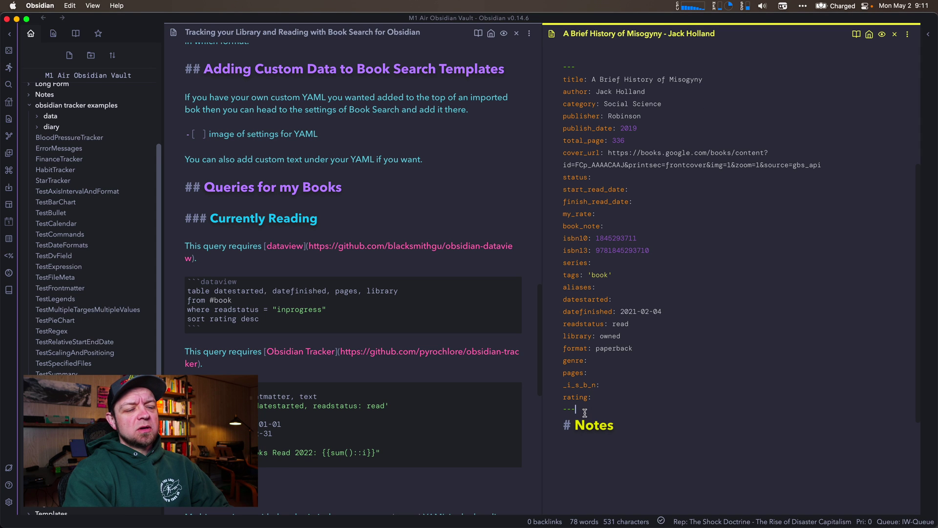
# - Add a blank line after the frontmatter and delete the status, start_read_date and finish_read_date fields
pyautogui.press('Return')
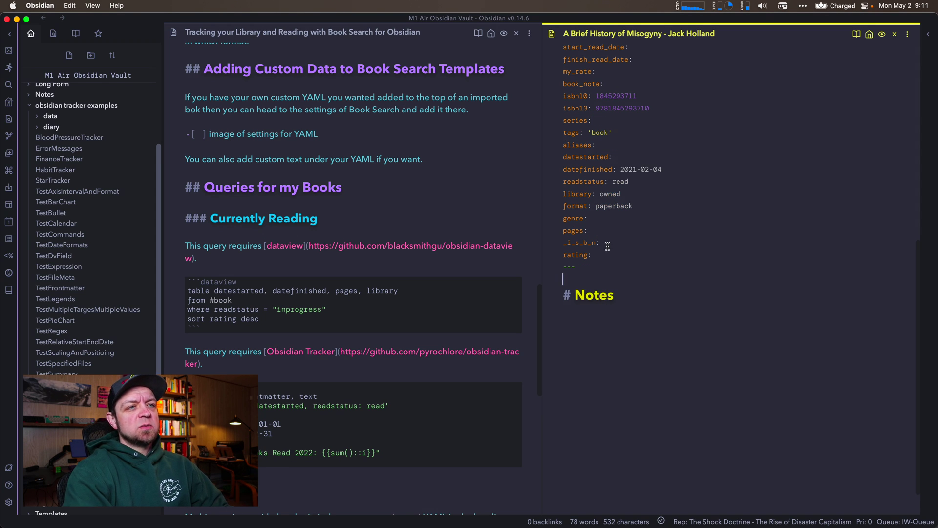
pyautogui.scroll(4, 607, 246)
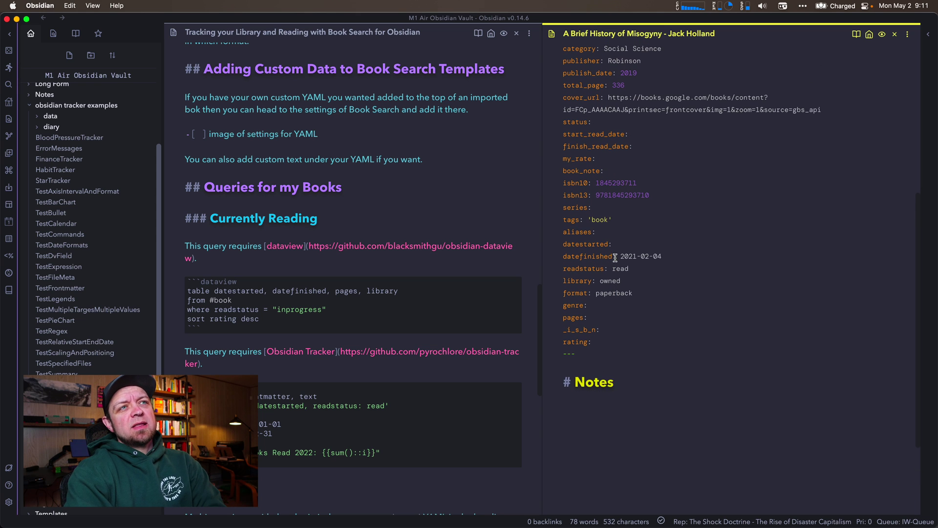
pyautogui.scroll(1, 615, 258)
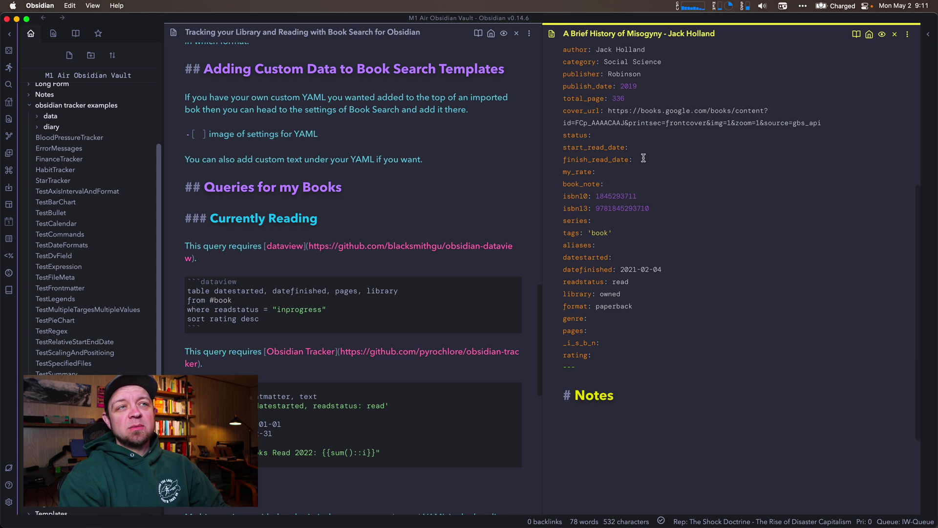
pyautogui.scroll(3, 643, 158)
pyautogui.press('super+shift+Left')
pyautogui.hotkey('shift', 'Up')
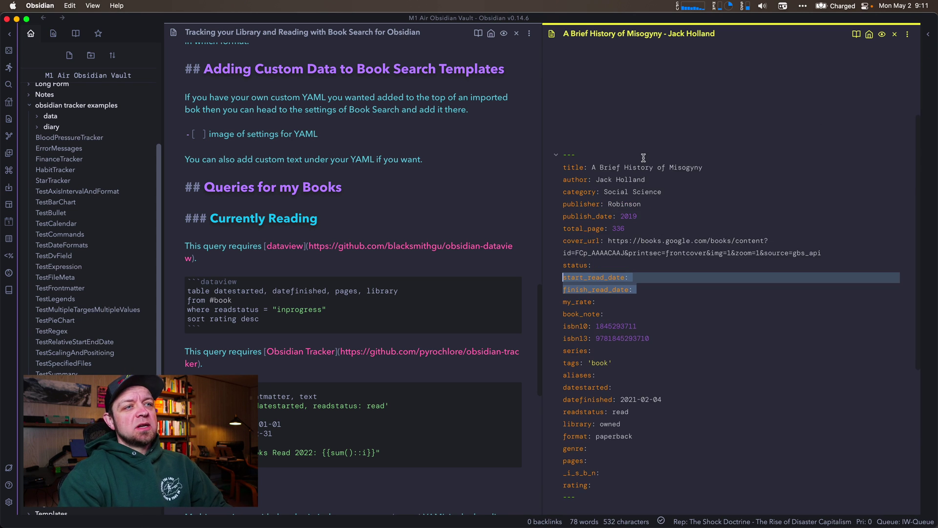
pyautogui.hotkey('shift', 'Up')
pyautogui.press('BackSpace')
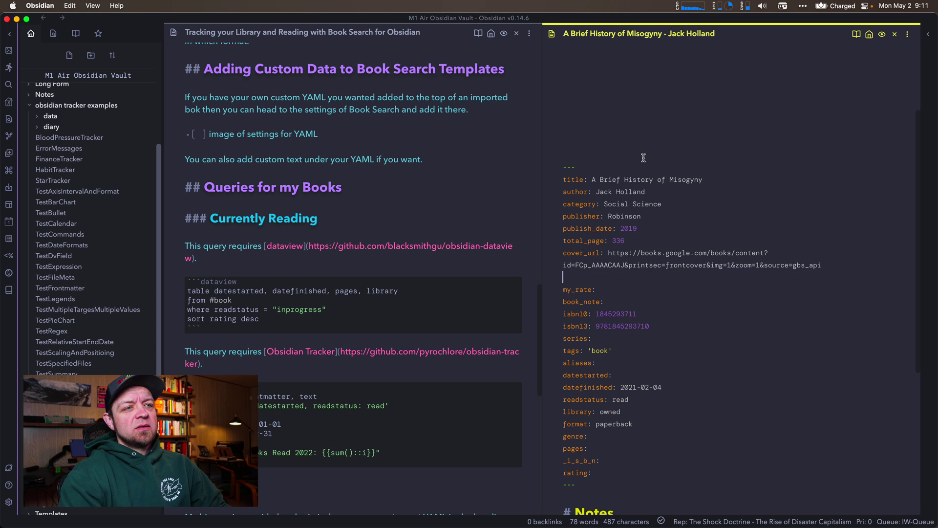
# - Delete the my_rate field and the empty _i_s_b_n field from the frontmatter
pyautogui.hotkey('shift', 'Down')
pyautogui.hotkey('shift', 'End')
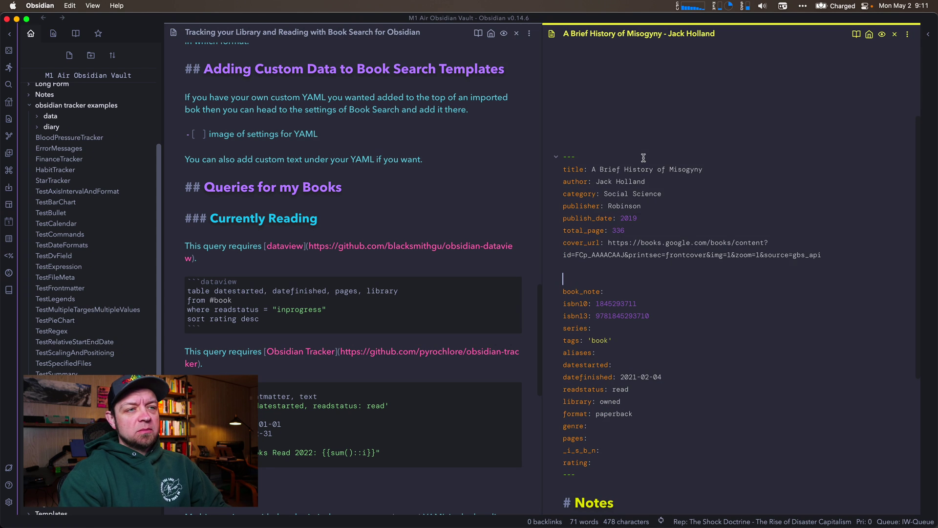
pyautogui.press('BackSpace')
pyautogui.press('BackSpace')
pyautogui.scroll(-2, 643, 158)
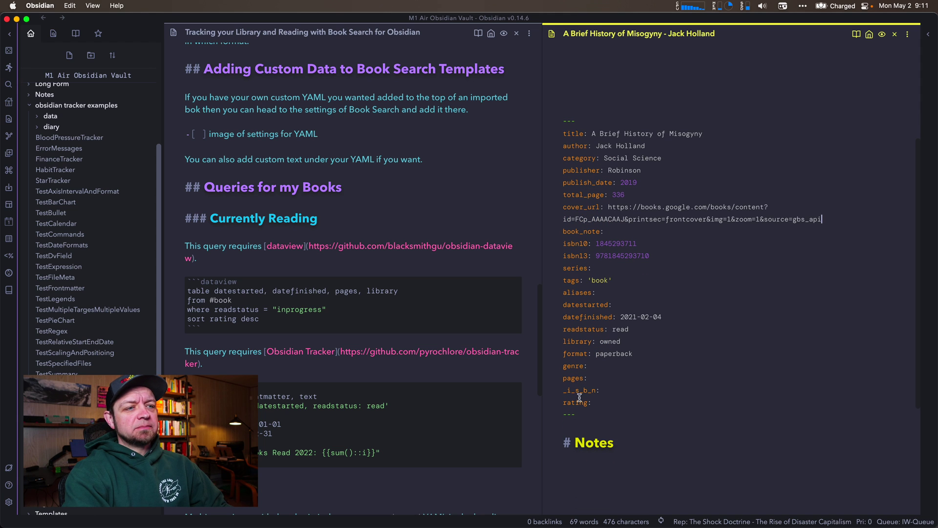
pyautogui.click(603, 396)
pyautogui.scroll(-4, 603, 396)
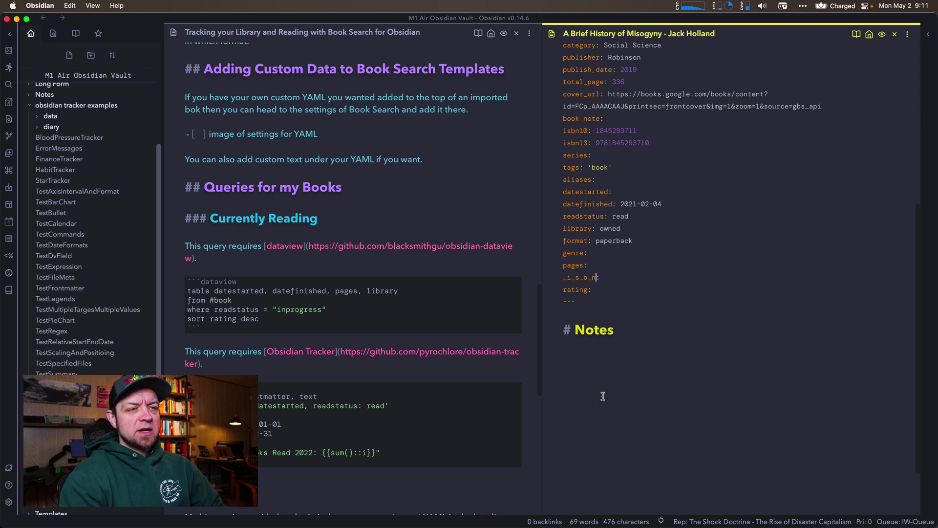
pyautogui.press('super+shift+Left')
pyautogui.press('BackSpace')
pyautogui.press('BackSpace')
pyautogui.press('BackSpace')
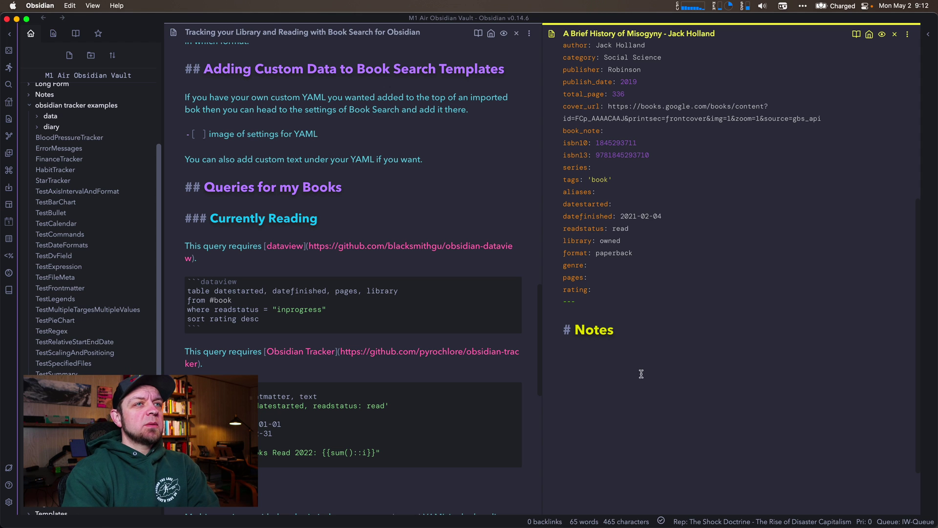
# - Open the Tracking your Library post in the right pane in rendered reading view
pyautogui.press('super+o')
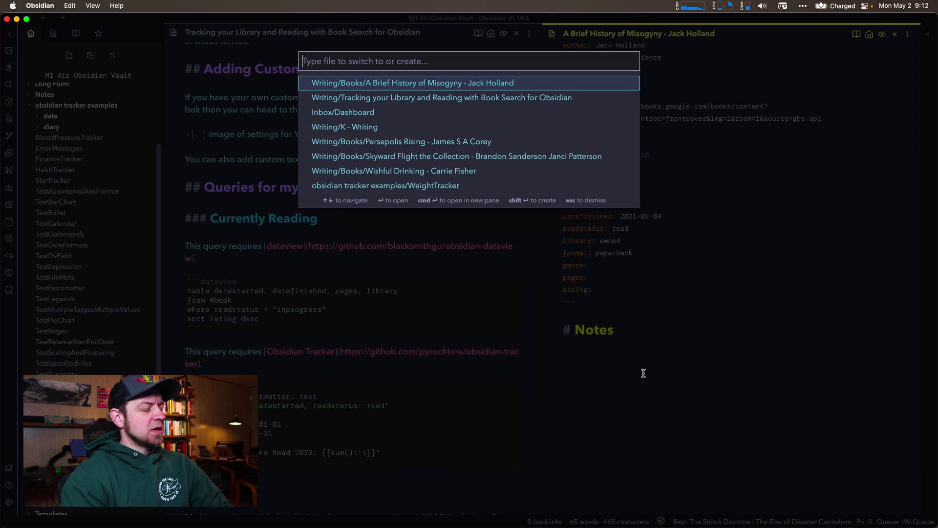
pyautogui.write('track')
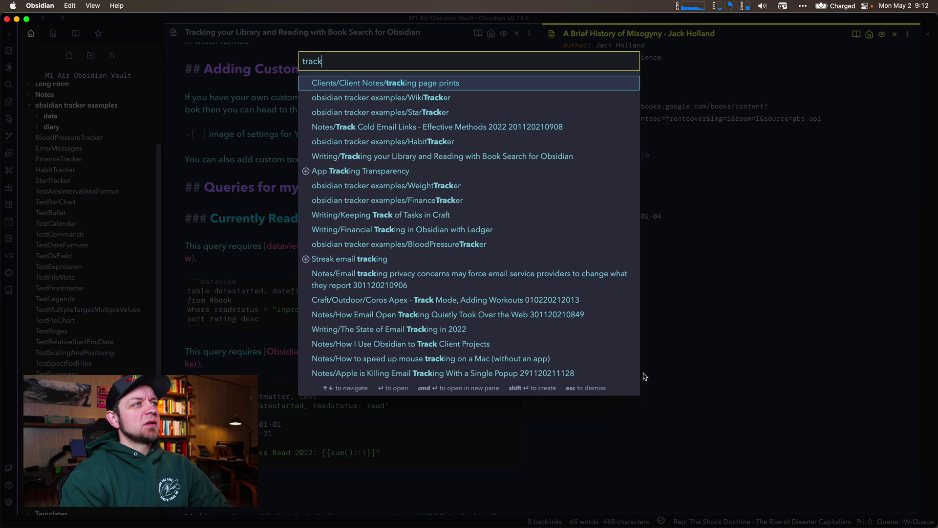
pyautogui.write('ing')
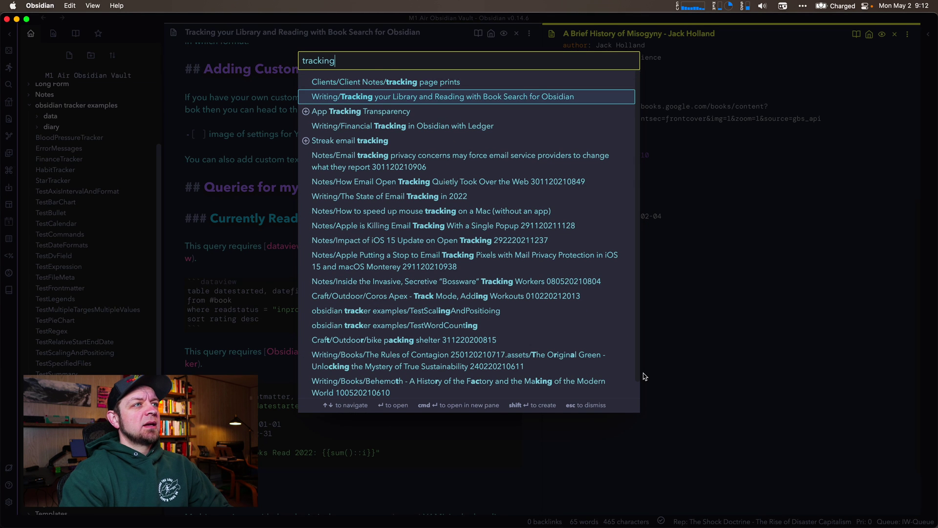
pyautogui.press('Down')
pyautogui.press('Return')
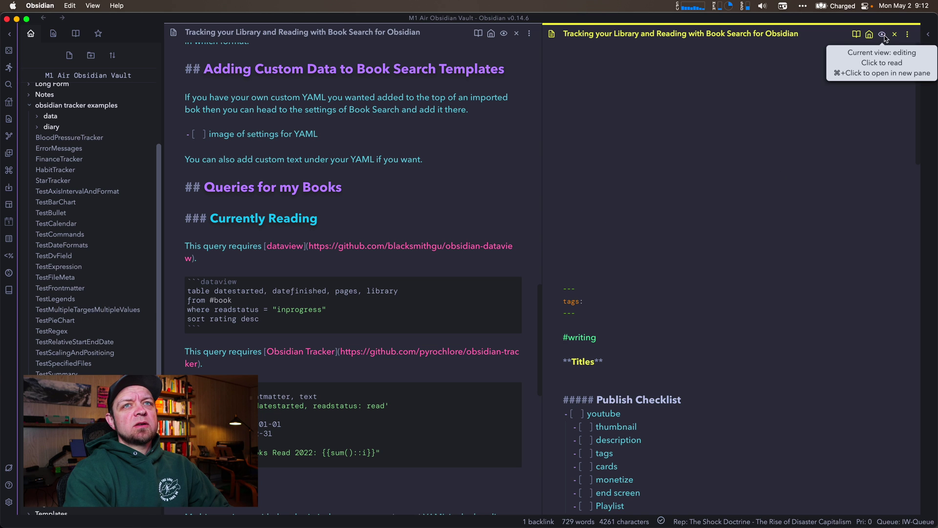
pyautogui.click(882, 33)
# - Scroll to the Currently Reading table and Books Read 2022 count beside the post's source
pyautogui.scroll(10, 789, 257)
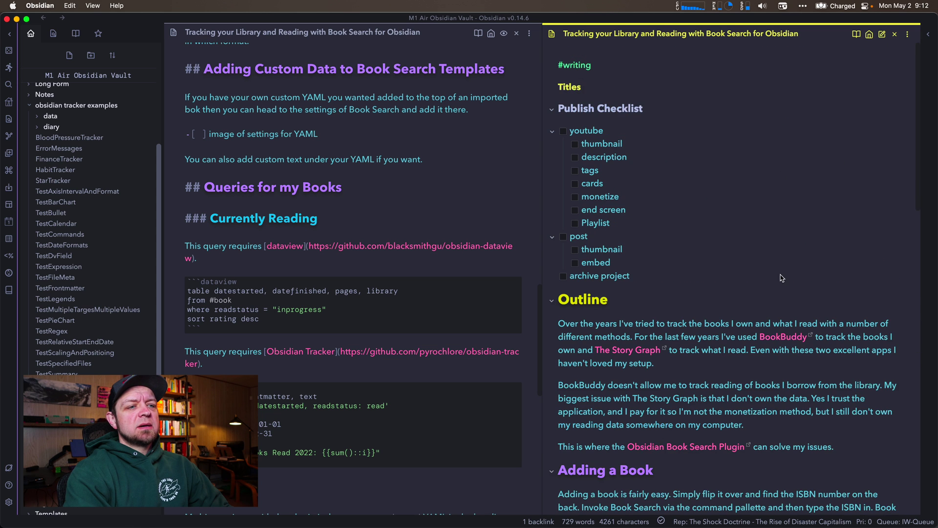
pyautogui.scroll(-2, 781, 269)
pyautogui.scroll(1, 782, 271)
pyautogui.scroll(-3, 781, 275)
pyautogui.scroll(-3, 780, 275)
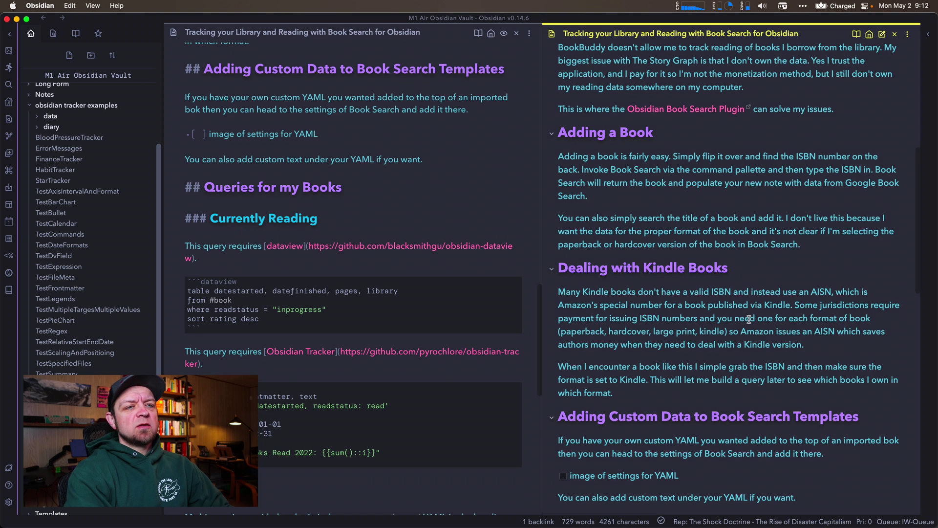
pyautogui.scroll(-15, 729, 352)
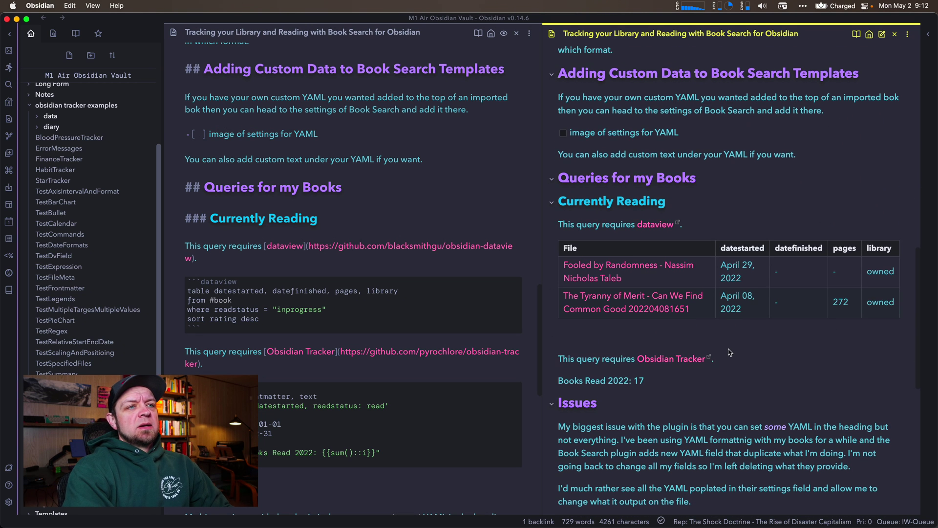
pyautogui.scroll(1, 730, 353)
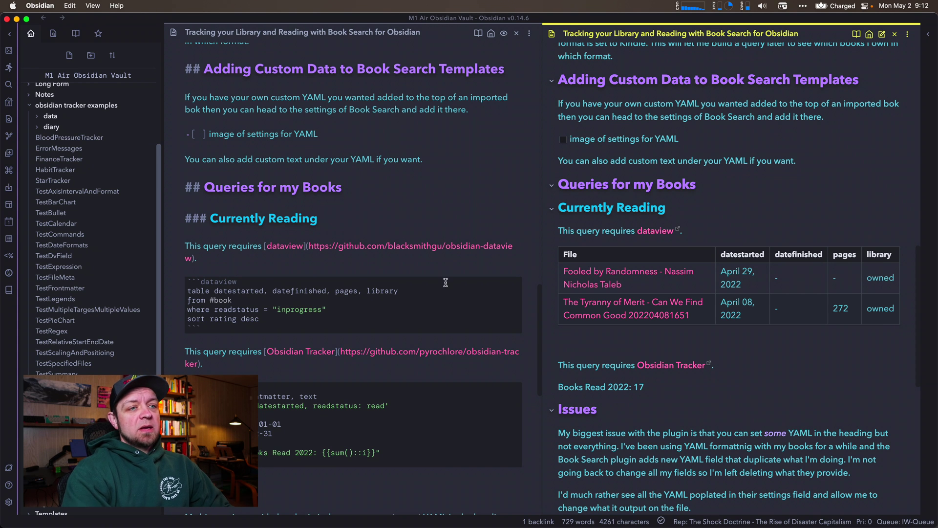
pyautogui.scroll(-5, 470, 328)
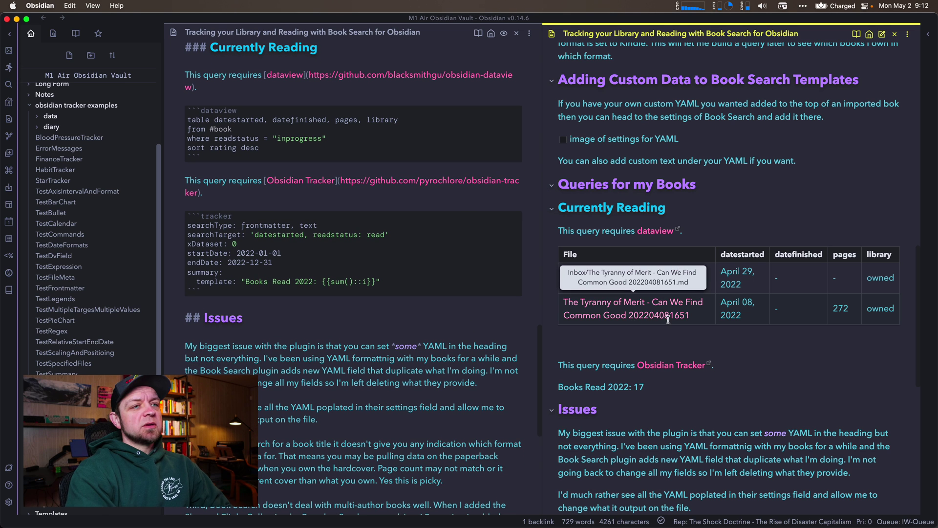
pyautogui.scroll(-3, 668, 351)
pyautogui.scroll(-1, 669, 323)
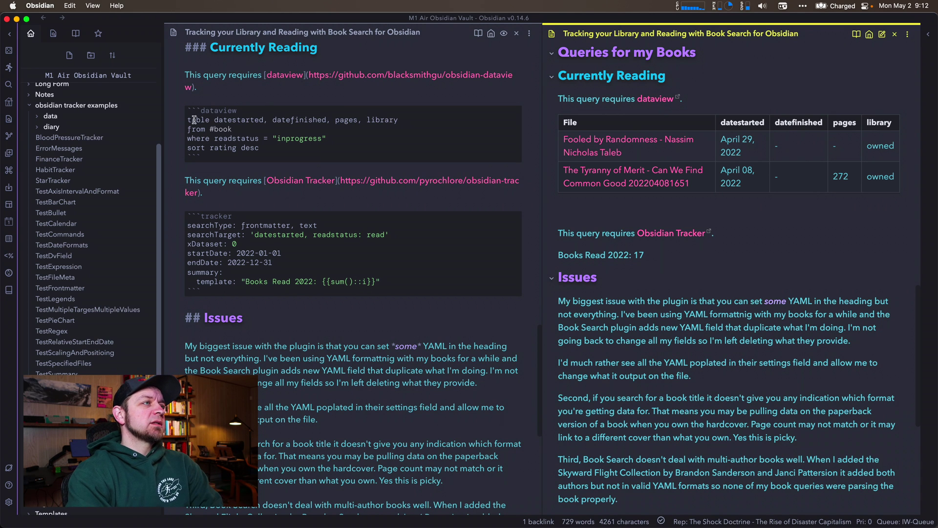
pyautogui.click(223, 120)
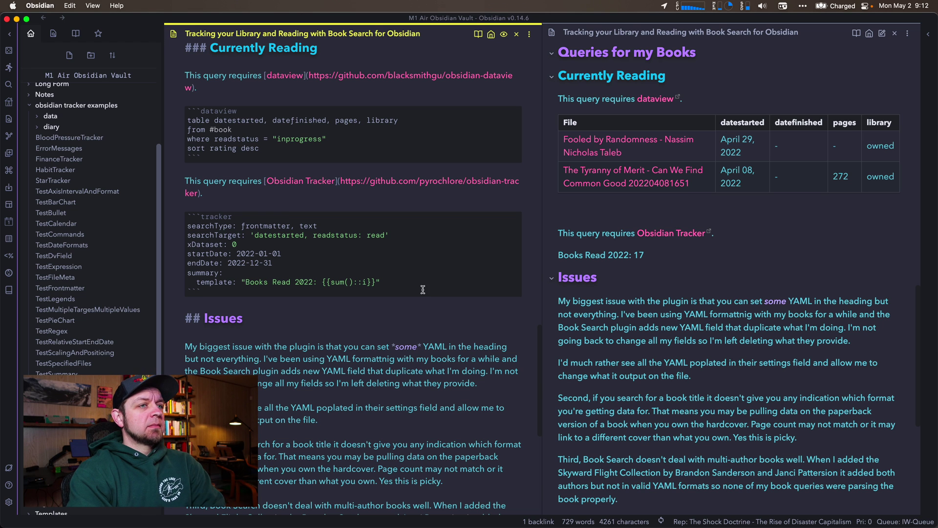
pyautogui.scroll(-2, 258, 264)
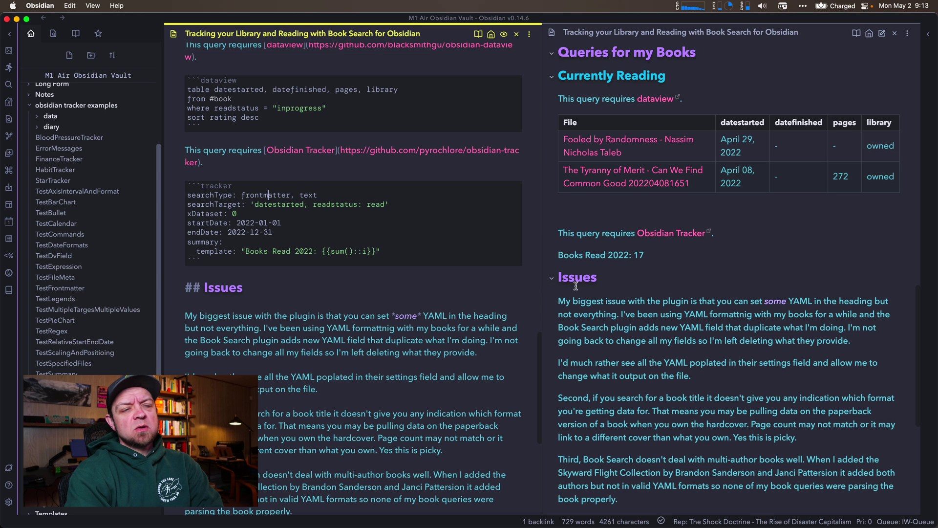
# - Split the rendered post's pane horizontally into top and bottom panes
pyautogui.click(714, 378)
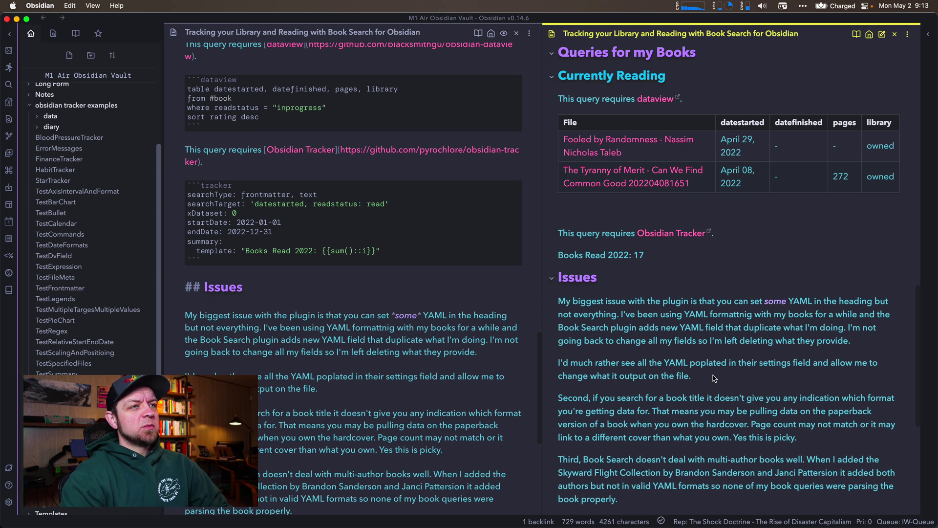
pyautogui.press('super+o')
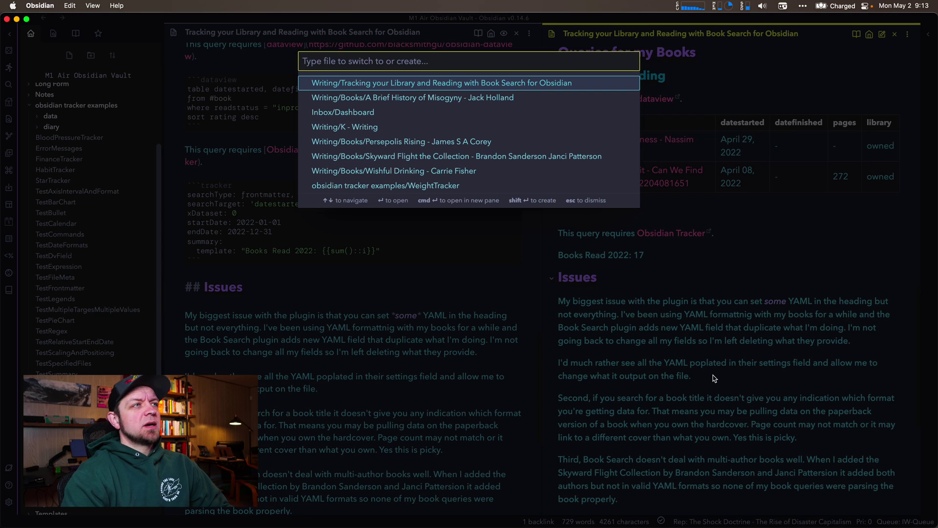
pyautogui.write('spl')
pyautogui.press('Escape')
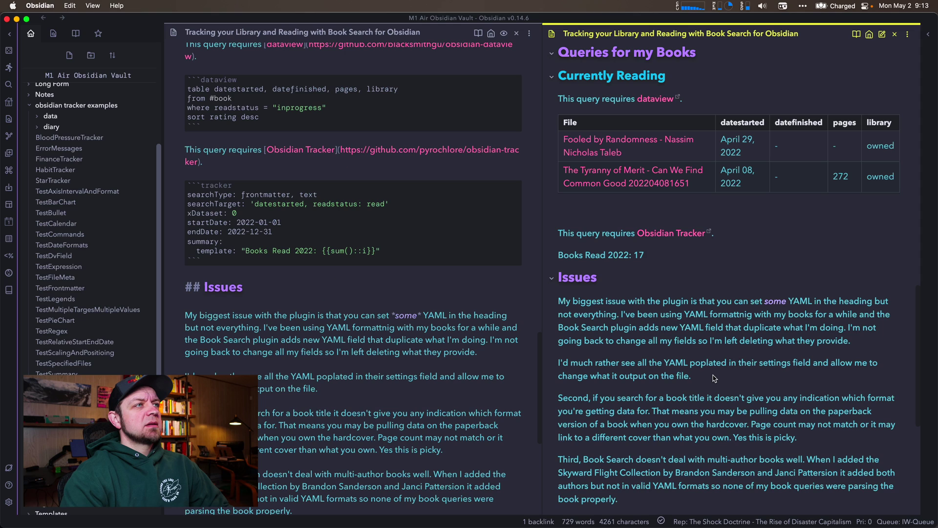
pyautogui.press('super+p')
pyautogui.write('split')
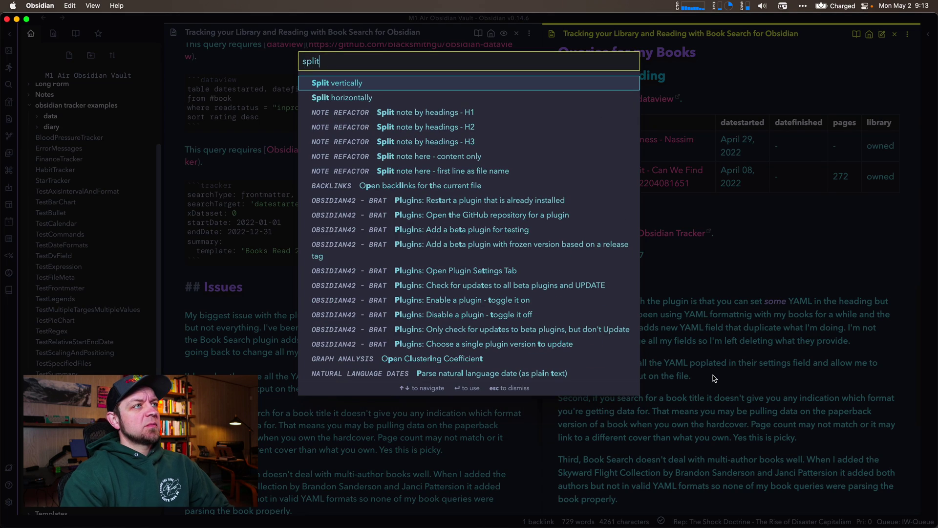
pyautogui.press('Down')
pyautogui.press('Return')
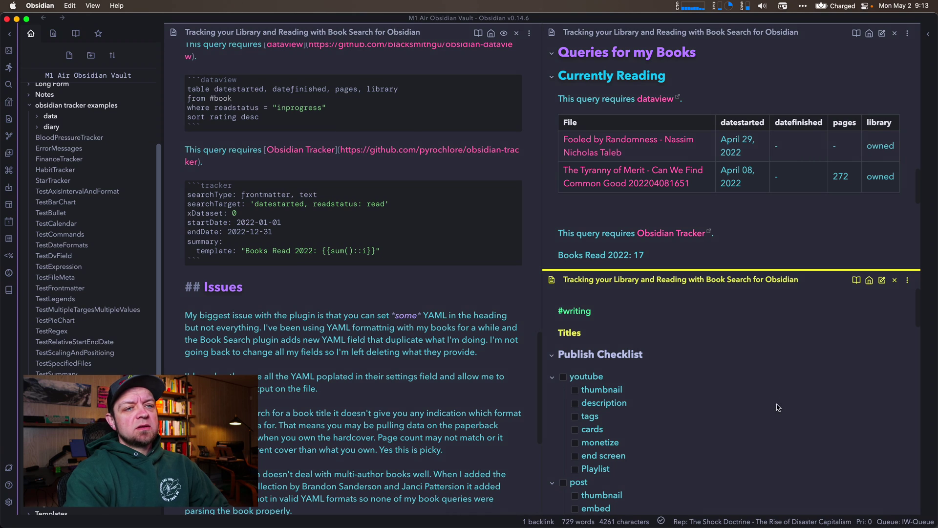
# - Open Fooled by Randomness in the bottom pane showing its raw frontmatter
pyautogui.press('super+o')
pyautogui.write('fooled')
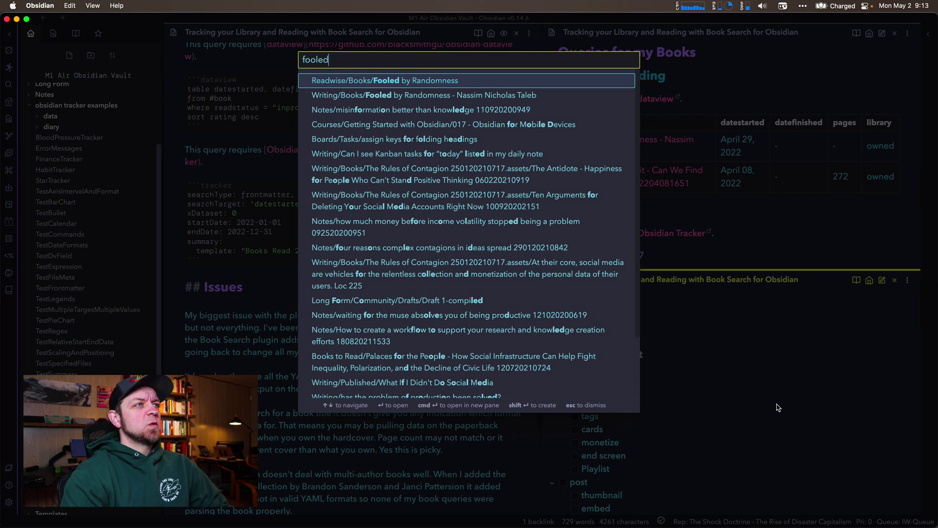
pyautogui.press('Down')
pyautogui.press('Return')
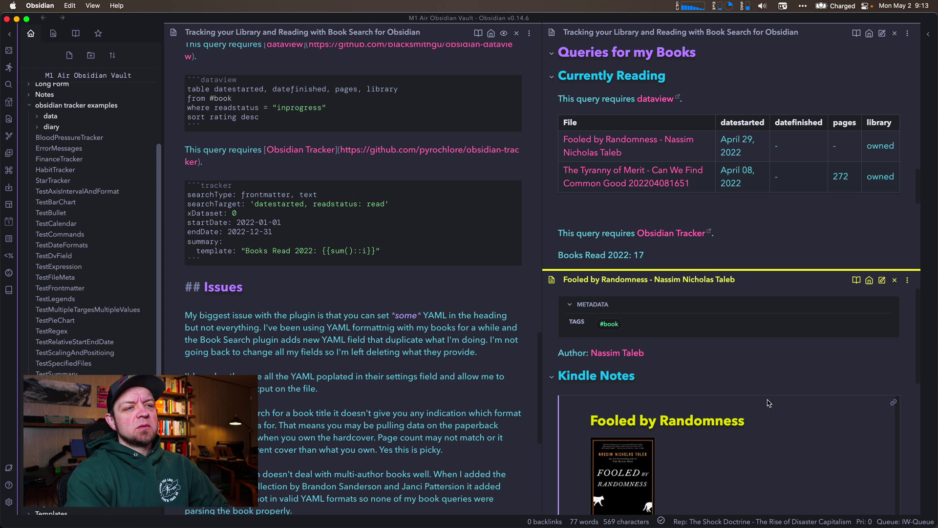
pyautogui.click(877, 281)
pyautogui.scroll(-2, 711, 384)
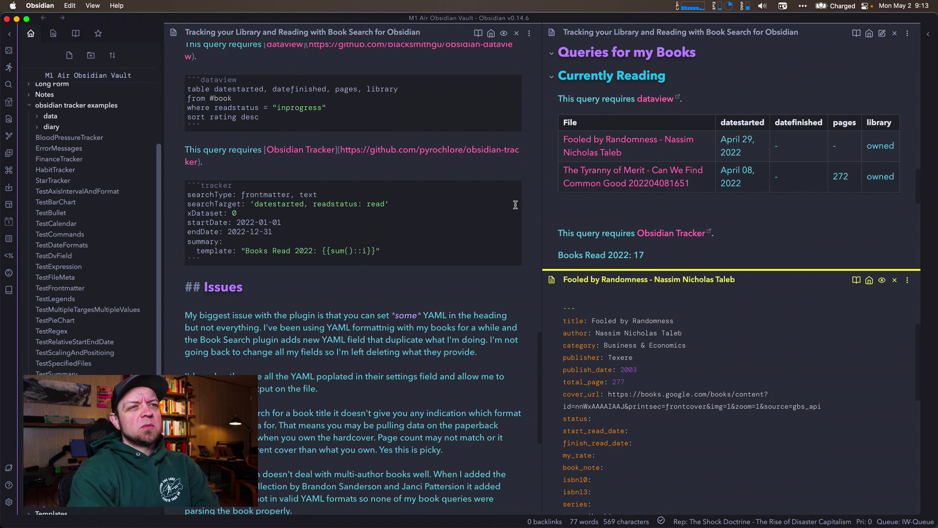
pyautogui.scroll(-1, 527, 211)
pyautogui.scroll(-2, 591, 223)
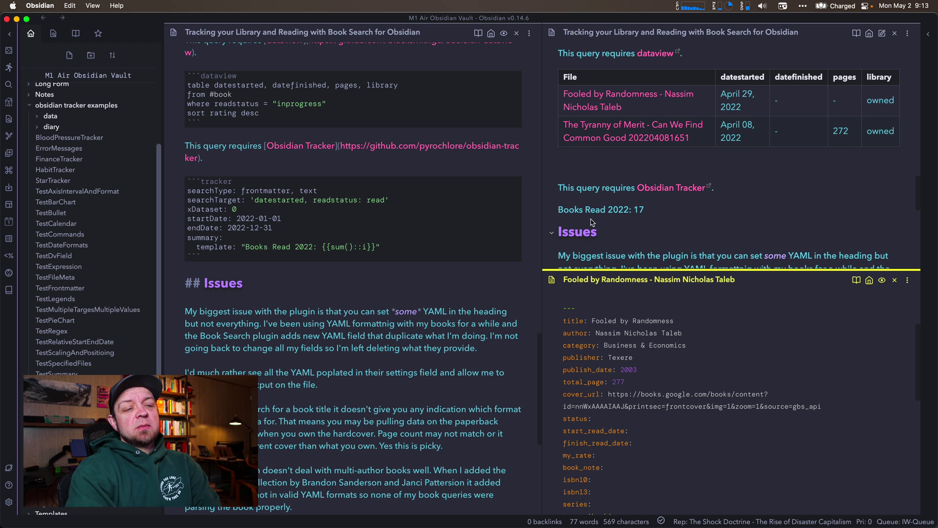
pyautogui.scroll(-5, 641, 351)
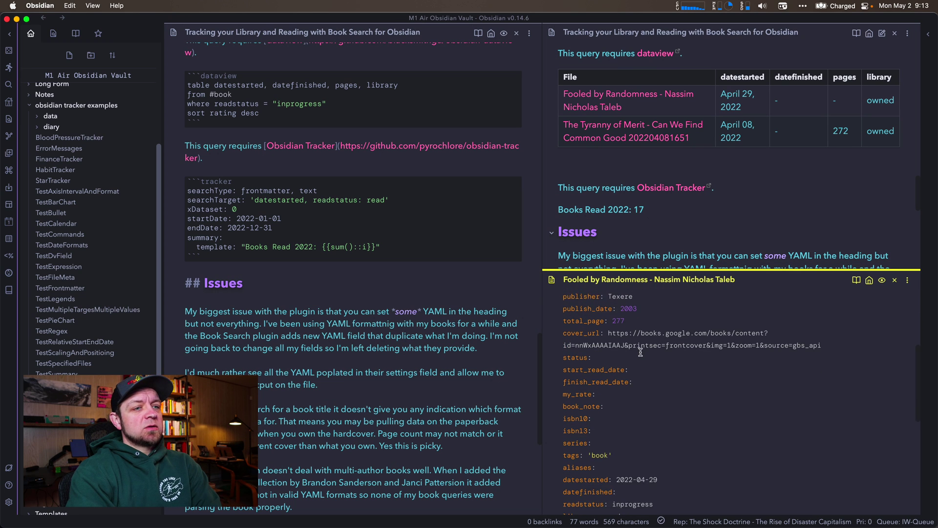
pyautogui.doubleClick(589, 442)
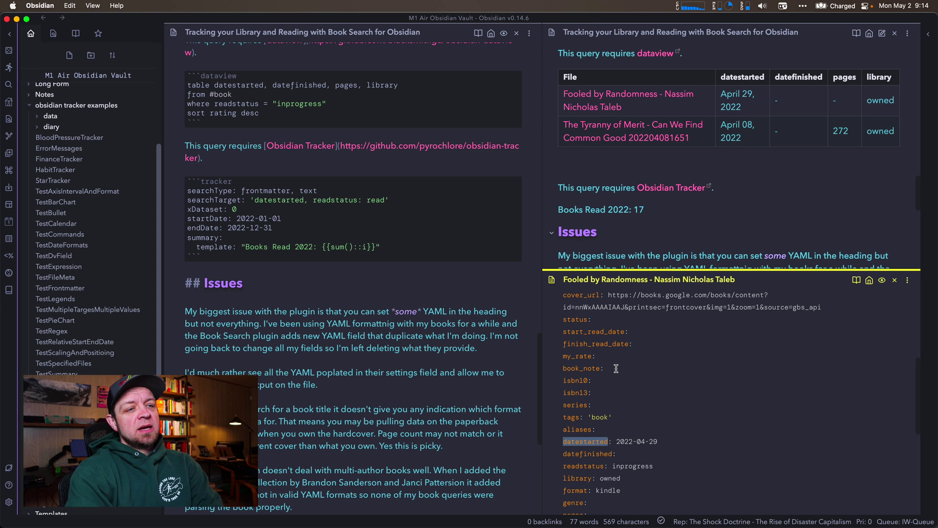
pyautogui.scroll(-3, 619, 370)
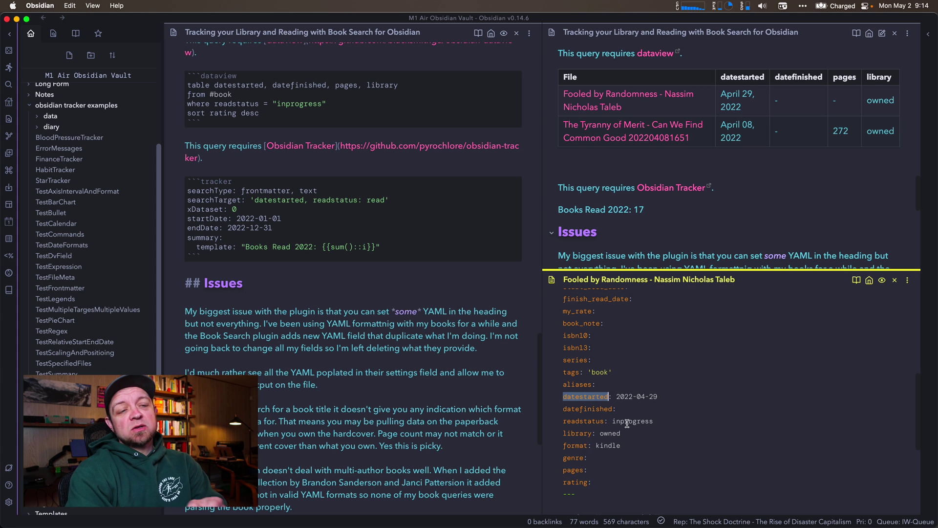
pyautogui.doubleClick(628, 422)
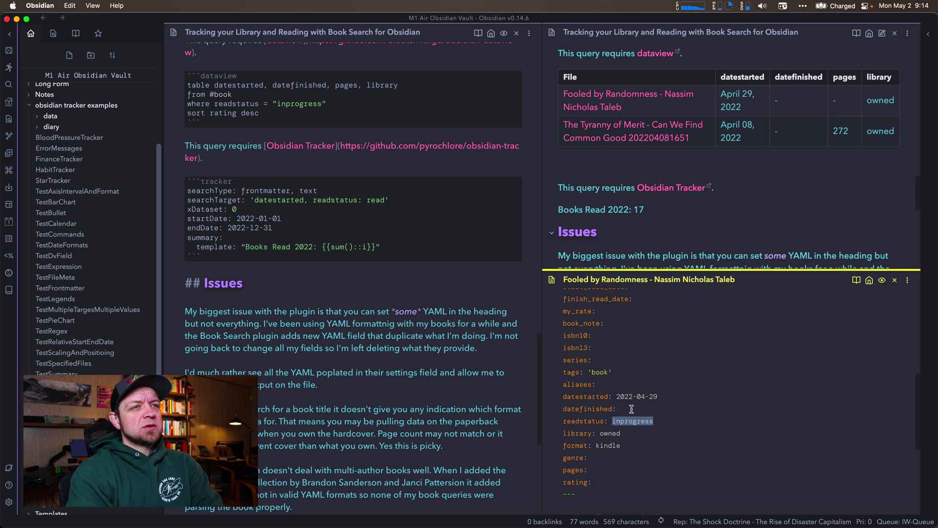
# - Replace datestarted with datefinished in the tracker's searchTarget and check the Books Read 2022 result
pyautogui.doubleClick(281, 200)
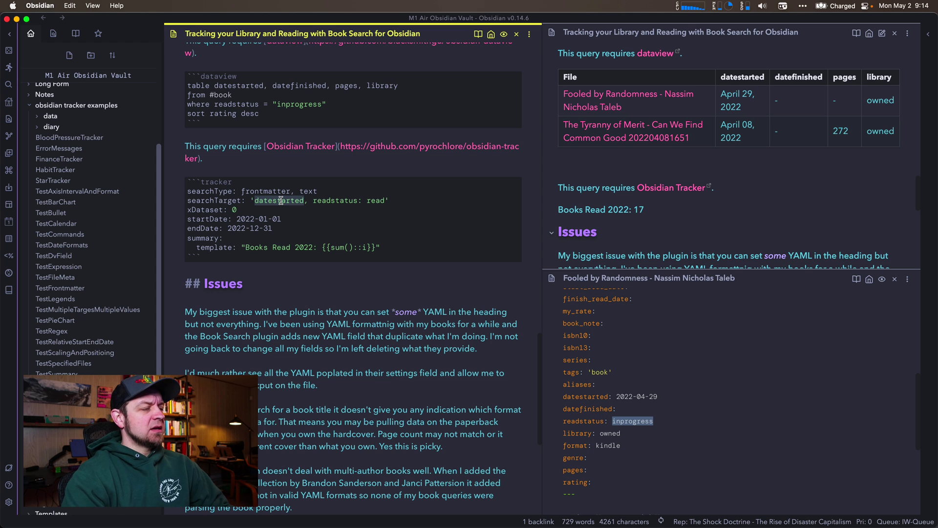
pyautogui.write('datefinished')
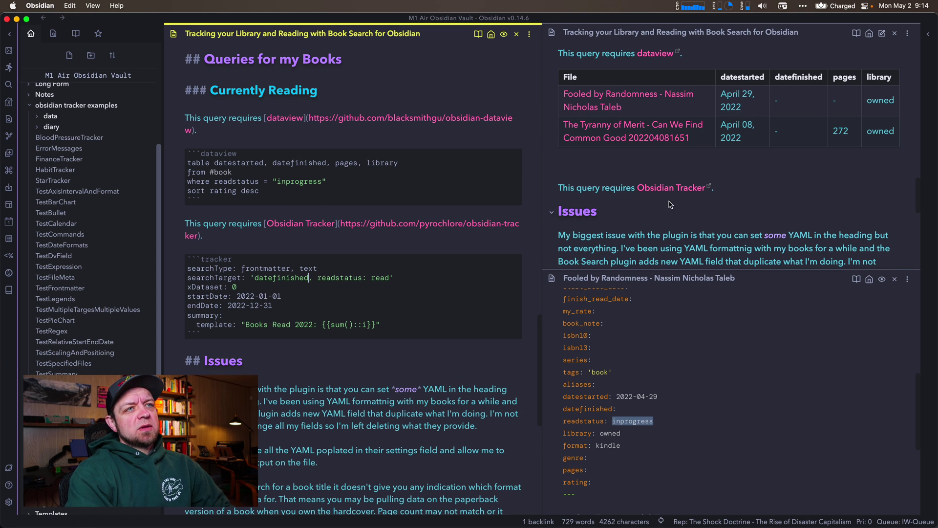
pyautogui.click(337, 293)
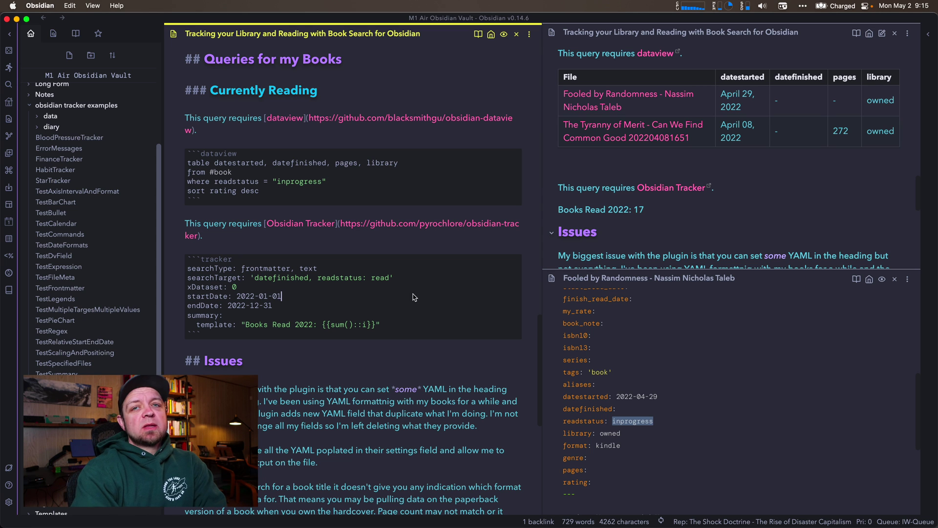
pyautogui.scroll(-3, 371, 303)
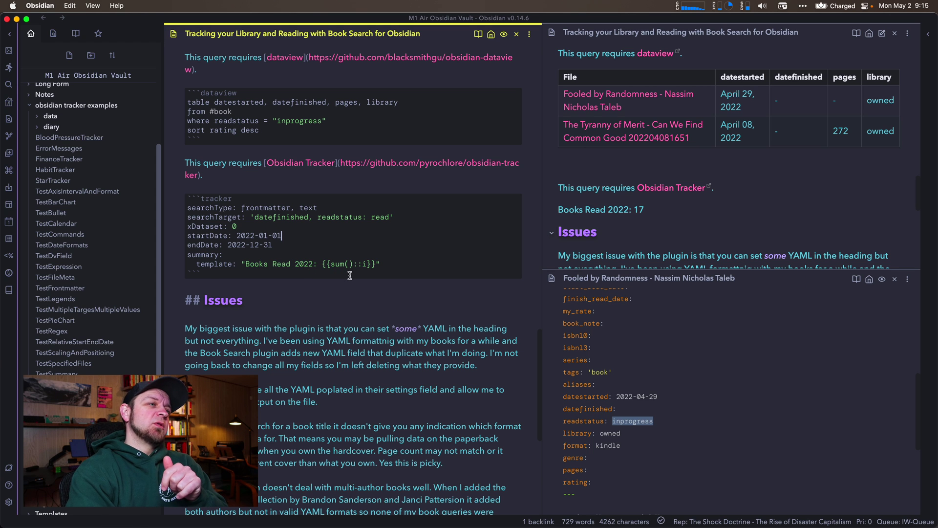
pyautogui.scroll(-1, 350, 275)
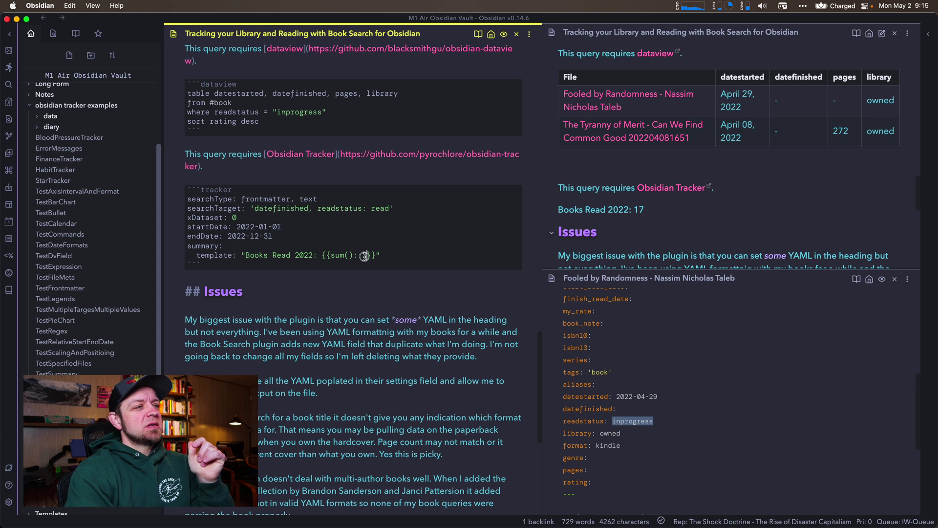
pyautogui.press('BackSpace')
pyautogui.press('BackSpace')
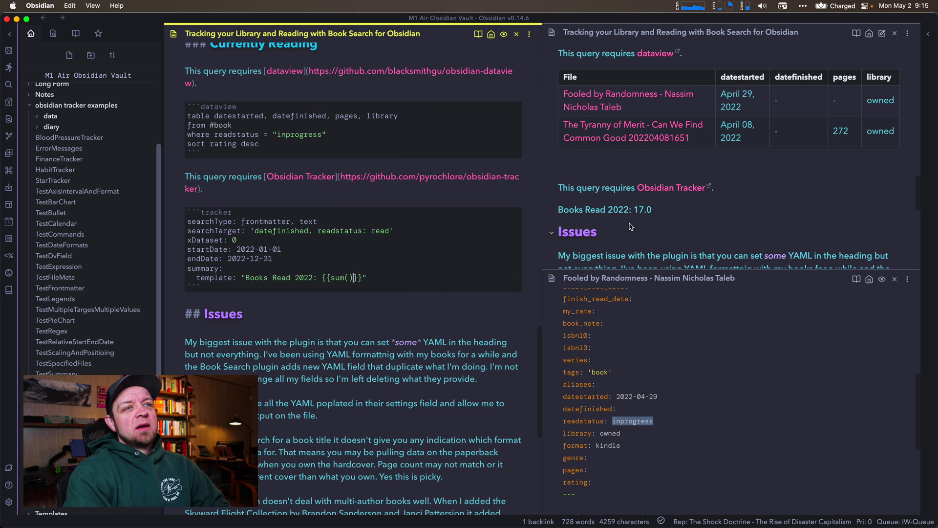
pyautogui.write('::i')
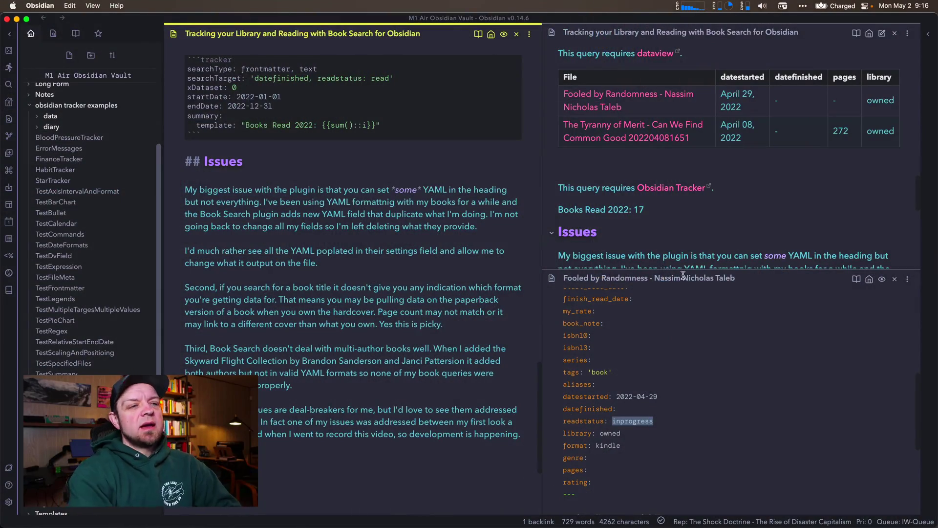
pyautogui.click(744, 341)
pyautogui.press('super+o')
pyautogui.write('new book')
pyautogui.press('Escape')
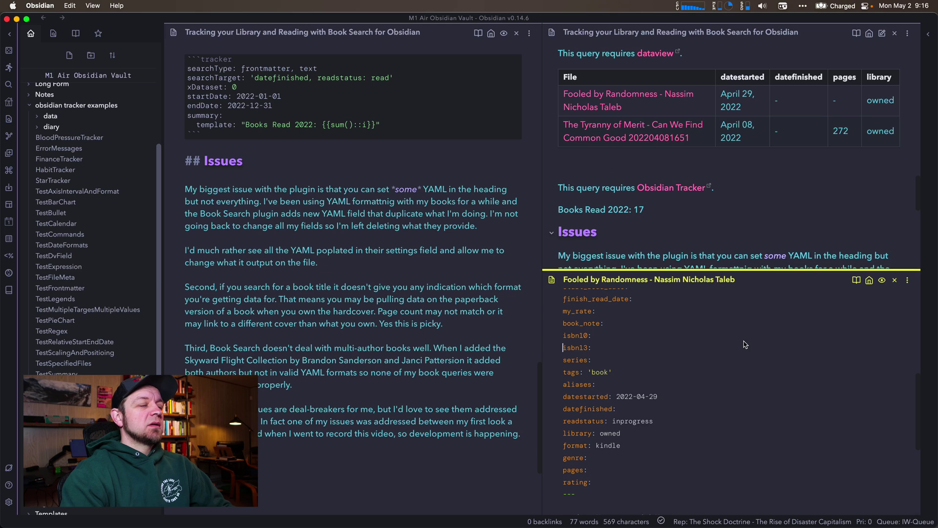
pyautogui.press('super+p')
pyautogui.write('book')
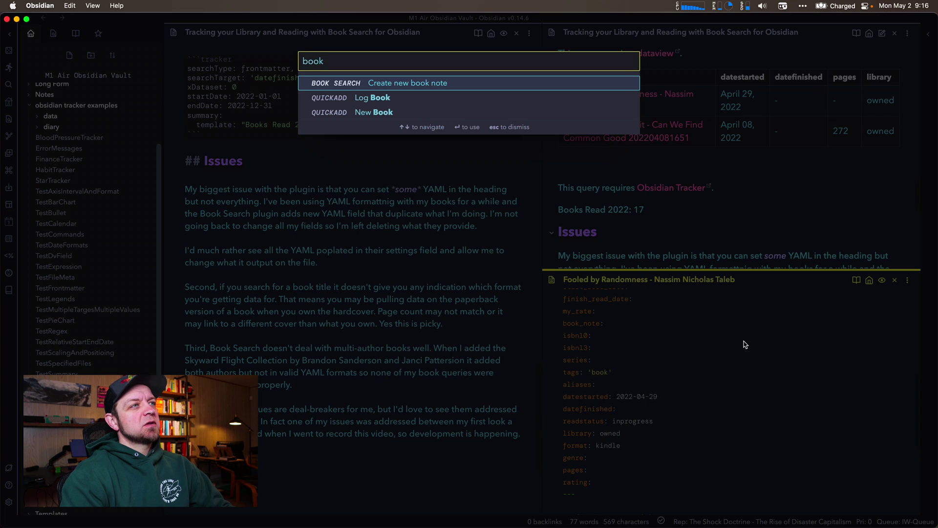
pyautogui.press('Return')
pyautogui.write('s')
pyautogui.press('BackSpace')
pyautogui.write('something new')
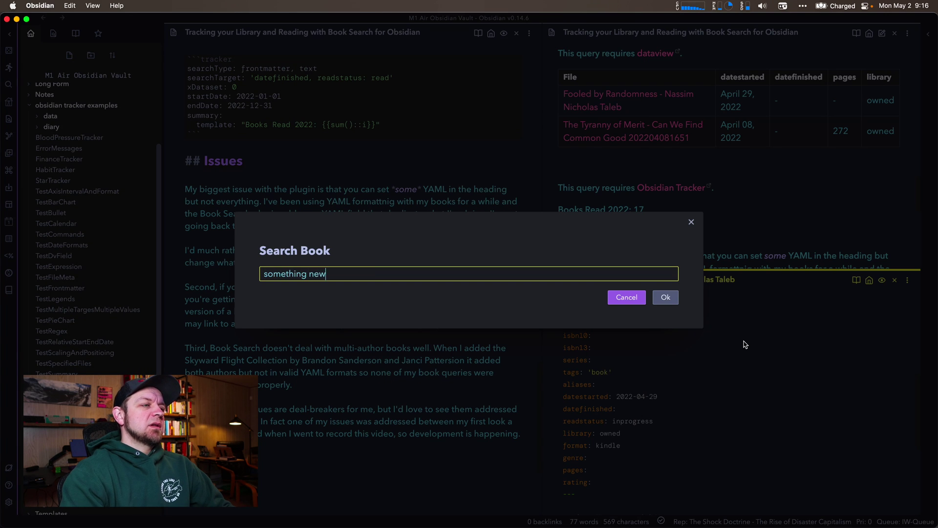
pyautogui.press('Return')
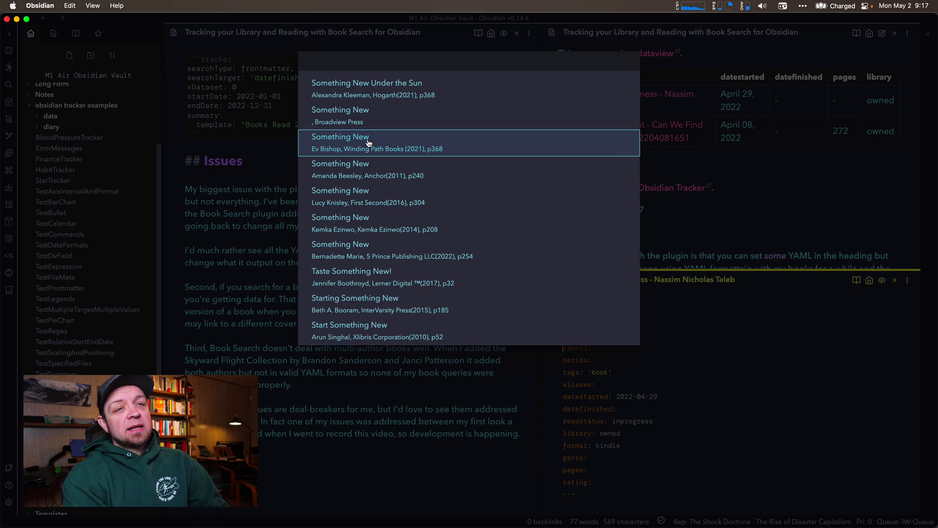
pyautogui.press('Escape')
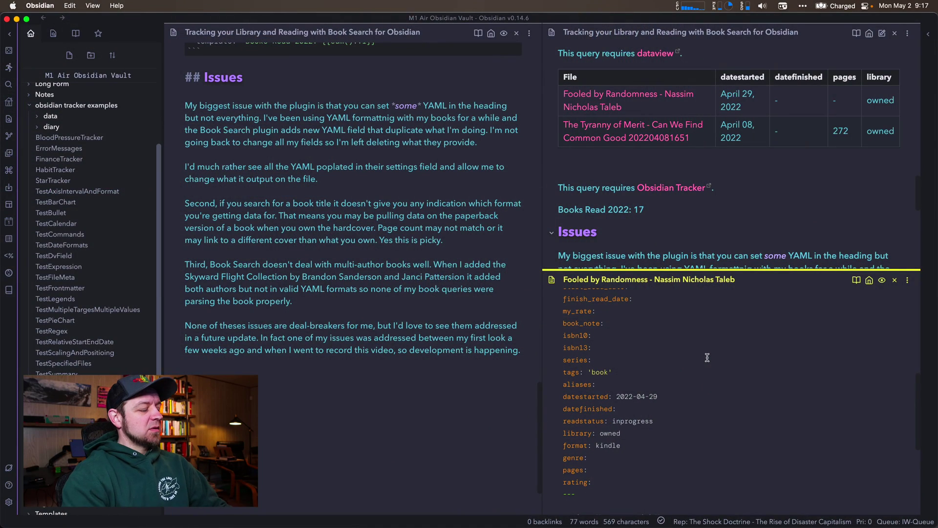
# - Open the Skyward Flight the Collection note
pyautogui.press('super+o')
pyautogui.write('sky')
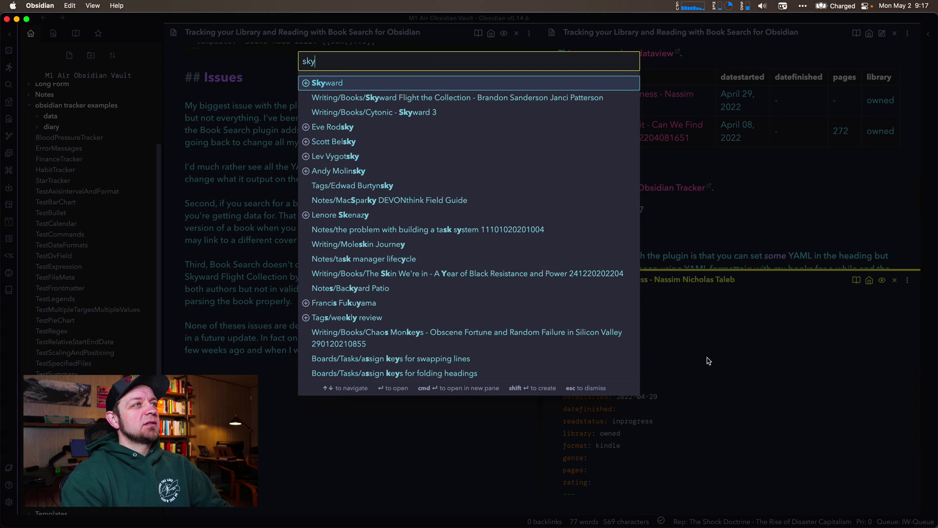
pyautogui.press('Down')
pyautogui.press('Return')
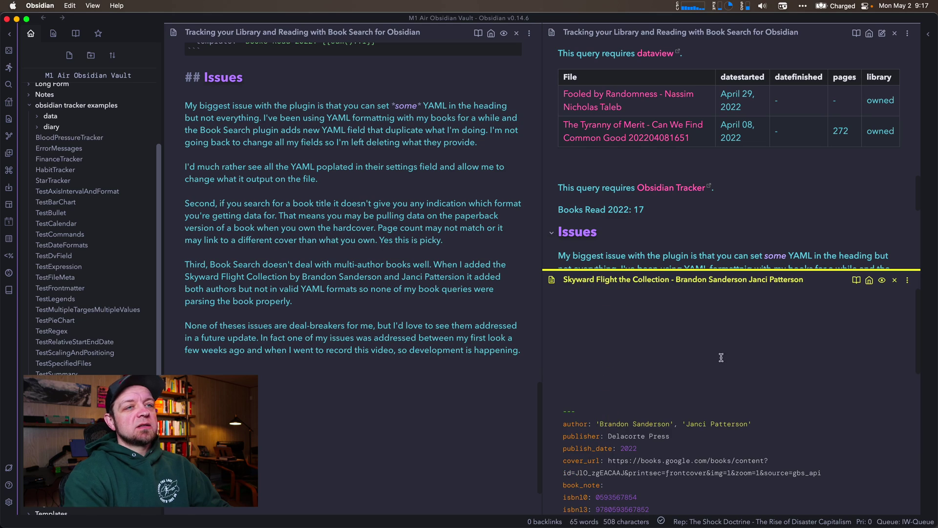
pyautogui.scroll(-3, 686, 401)
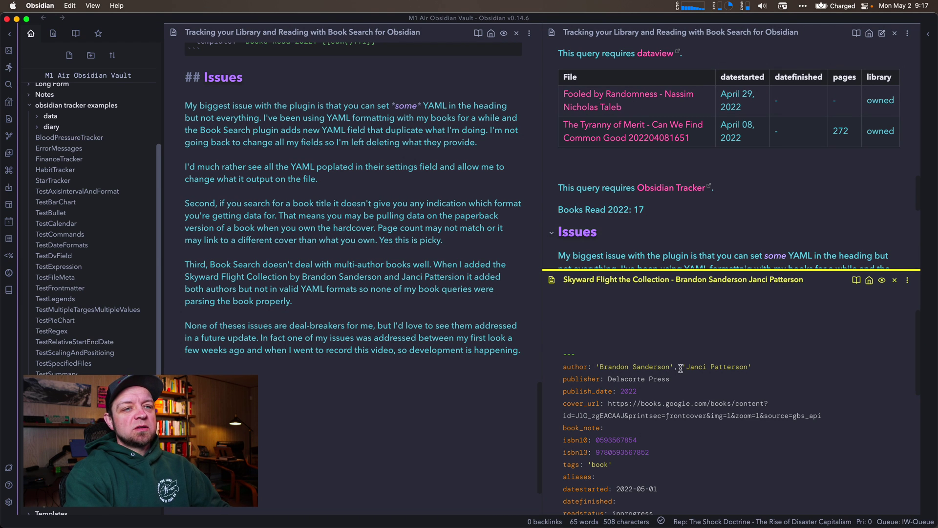
# - Rewrite author: as a YAML list with each of the two authors on its own '- ' line
pyautogui.click(597, 366)
pyautogui.press('BackSpace')
pyautogui.press('Return')
pyautogui.write('-')
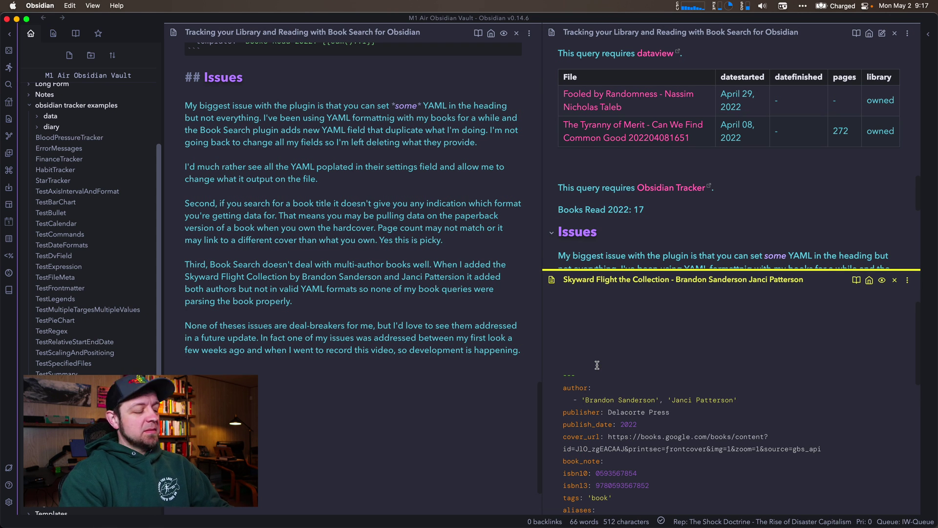
pyautogui.press('BackSpace')
pyautogui.press('Delete')
pyautogui.press('Return')
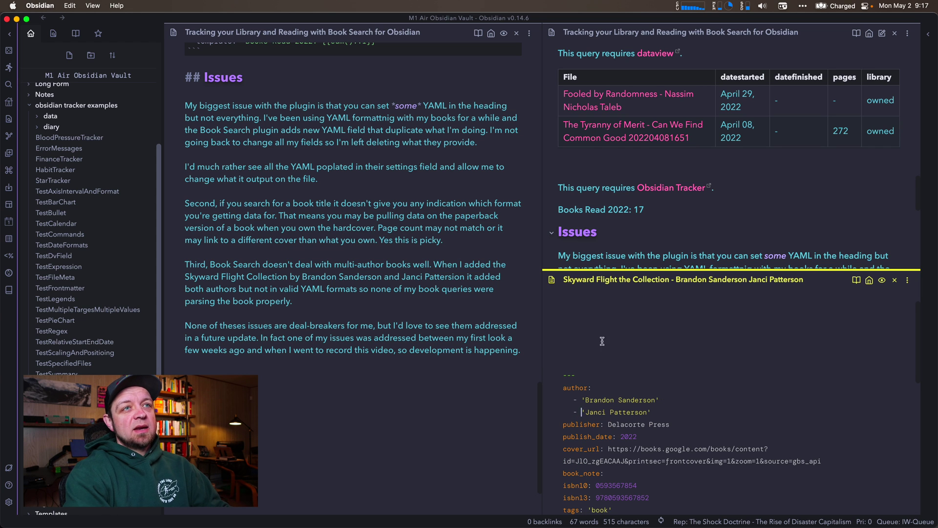